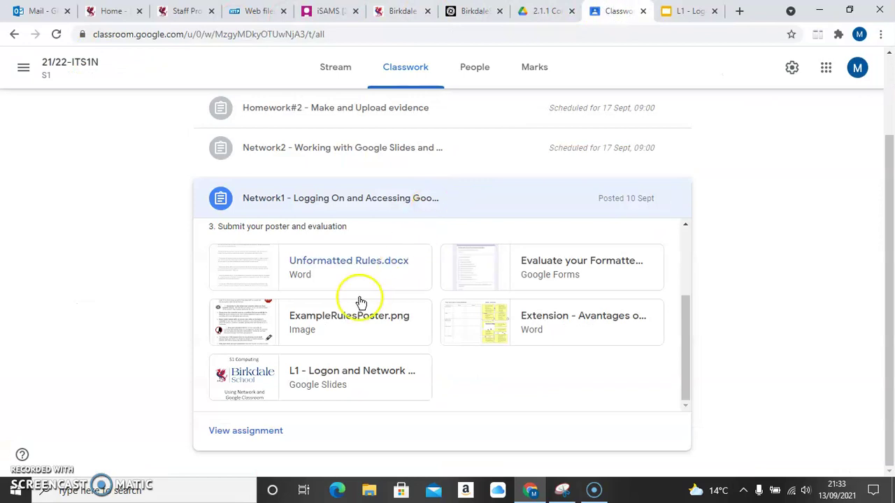
Preview Unformatted Rules.docx from the Network1 assignment, read through both pages, and open it with Google Docs.
left_click(347, 268)
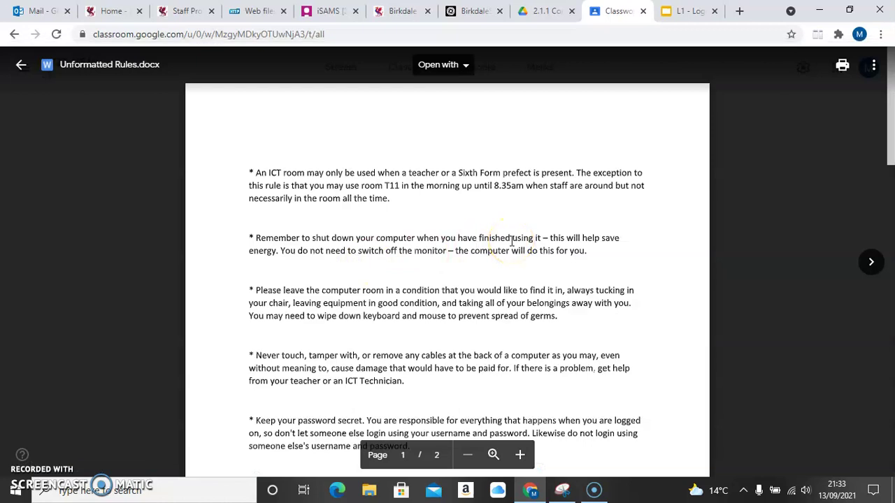
scroll(433, 227, "down", 1)
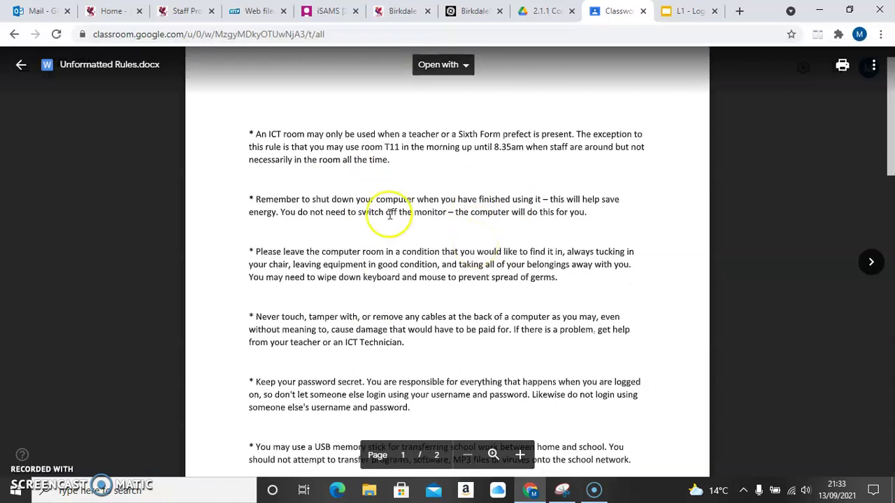
scroll(390, 335, "down", 1)
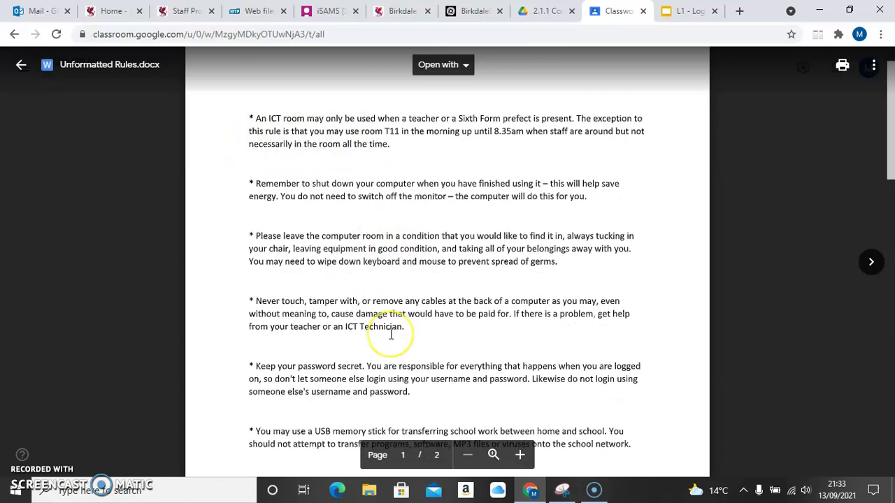
scroll(391, 335, "down", 10)
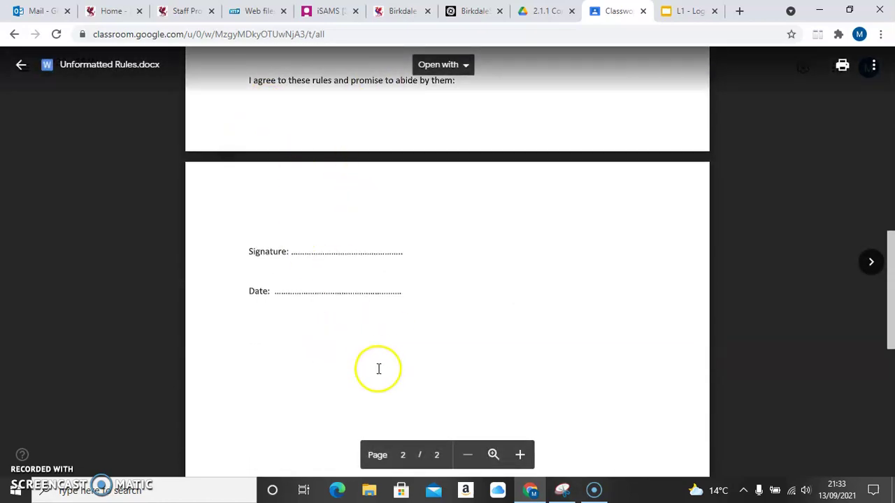
scroll(473, 315, "up", 6)
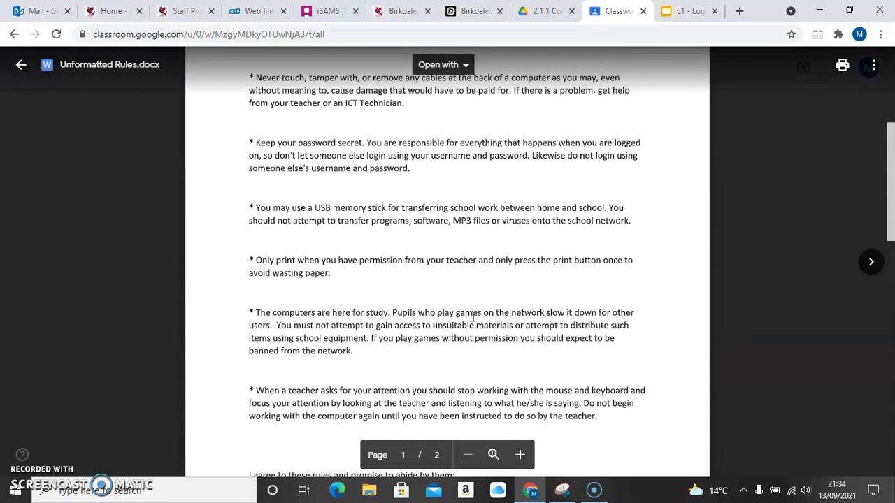
scroll(473, 317, "up", 5)
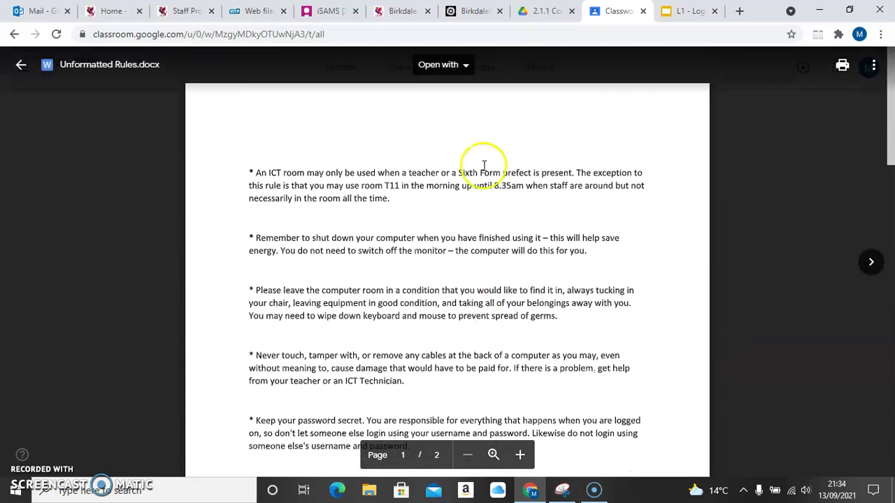
left_click(461, 69)
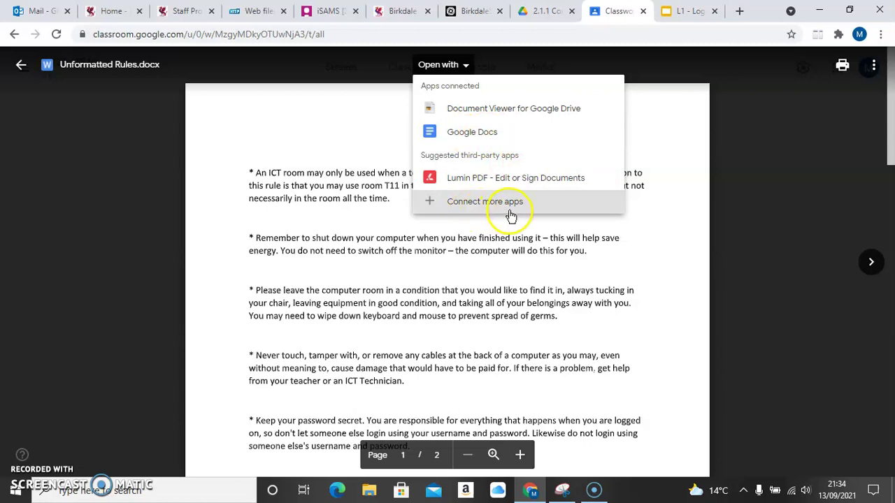
left_click(458, 134)
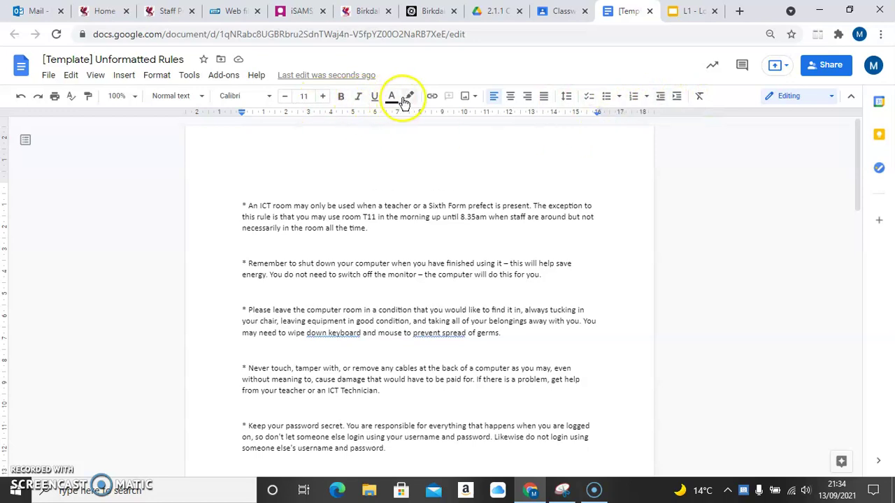
Download the rules document as plain text (.txt) and open the downloaded file in Notepad.
left_click(278, 178)
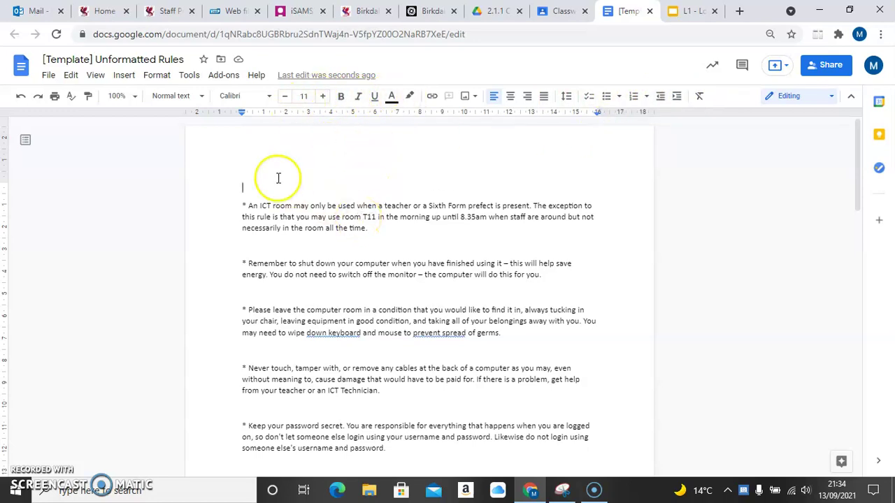
left_click(48, 75)
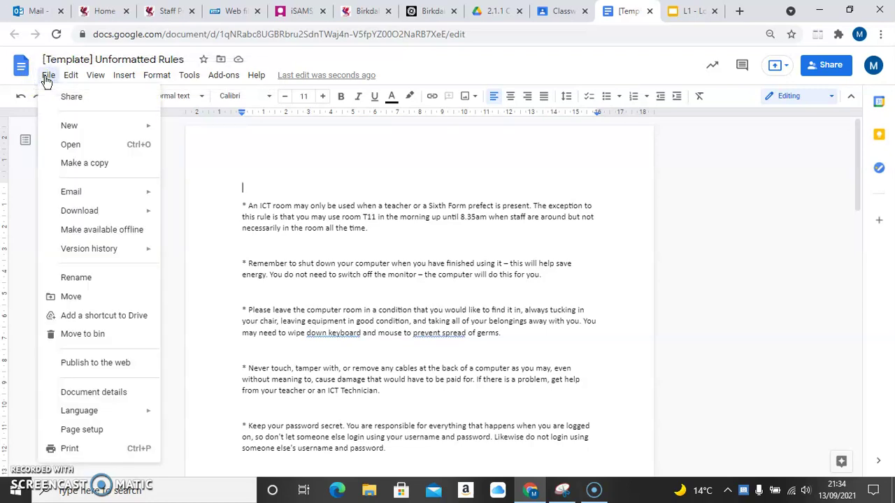
mouse_move(110, 217)
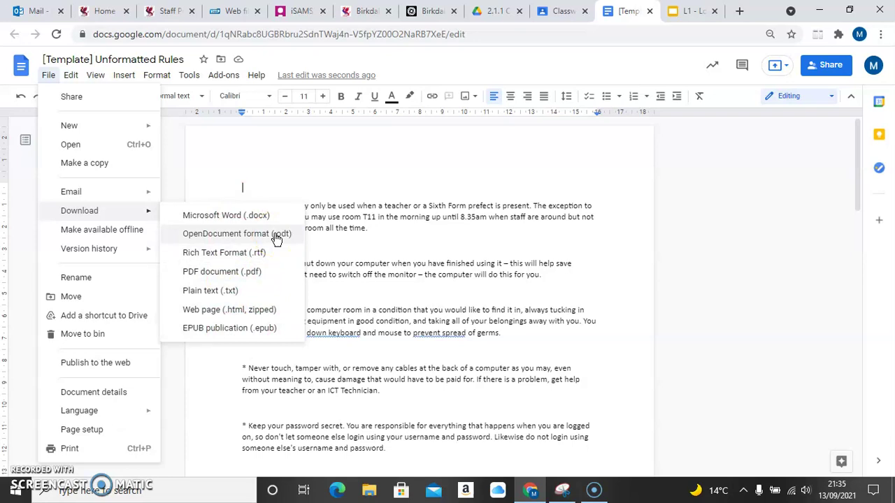
left_click(211, 293)
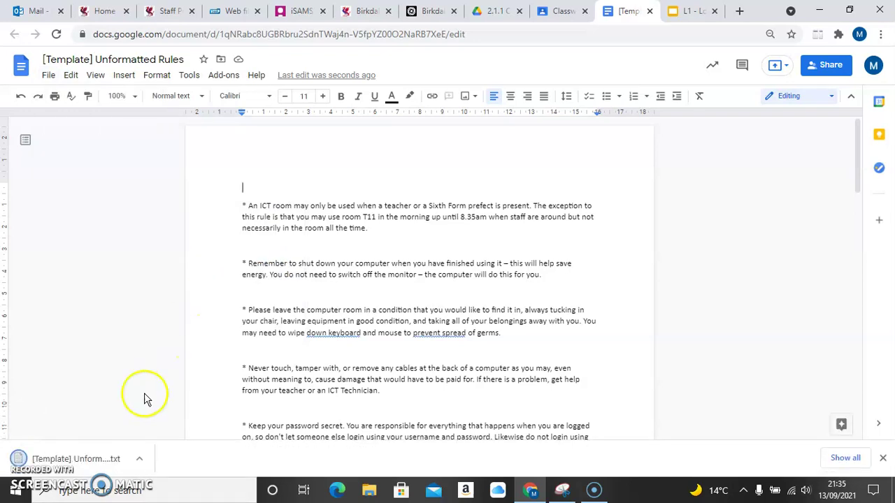
left_click(87, 467)
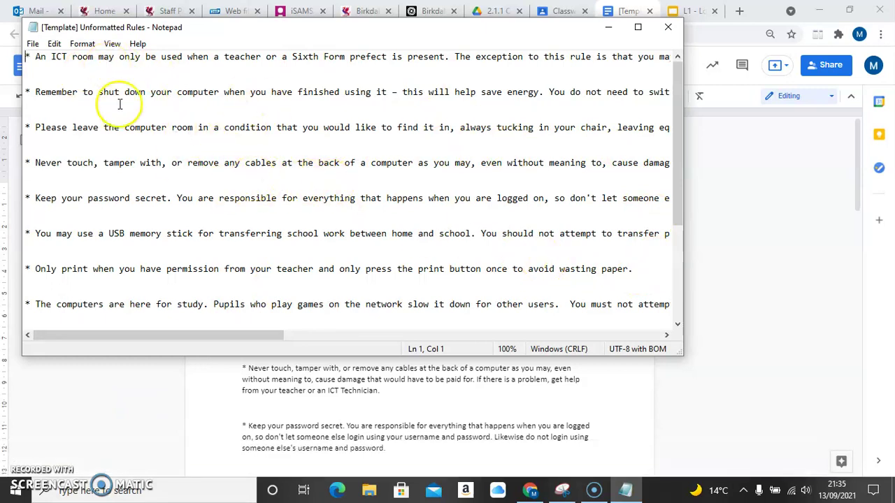
Turn on Word Wrap for the rules text and narrow the Notepad window to about two-thirds of its width.
left_click(110, 46)
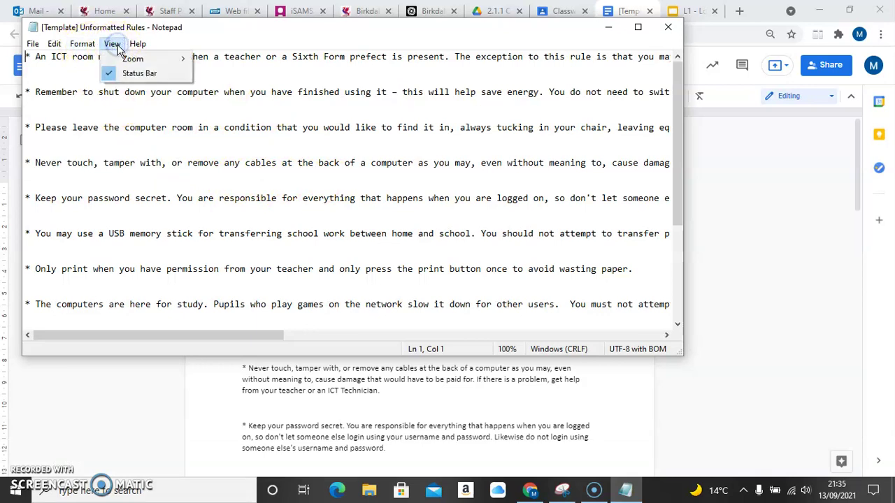
left_click(81, 43)
left_click(81, 43)
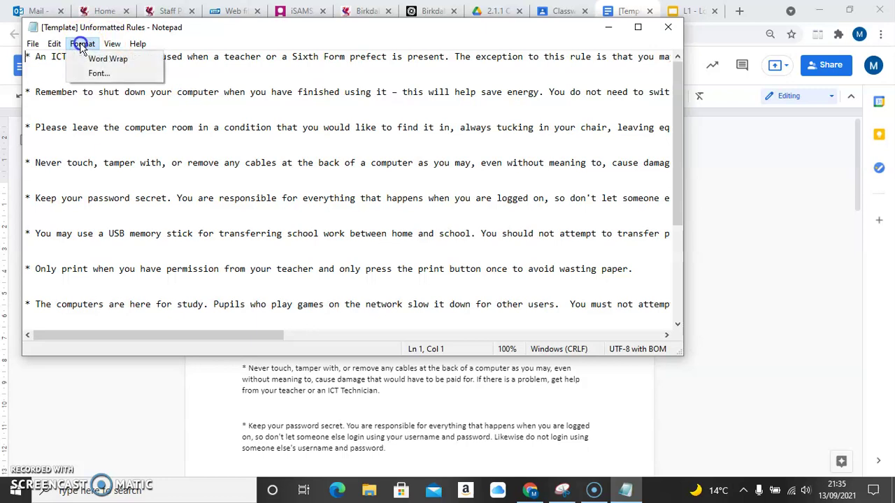
left_click(98, 60)
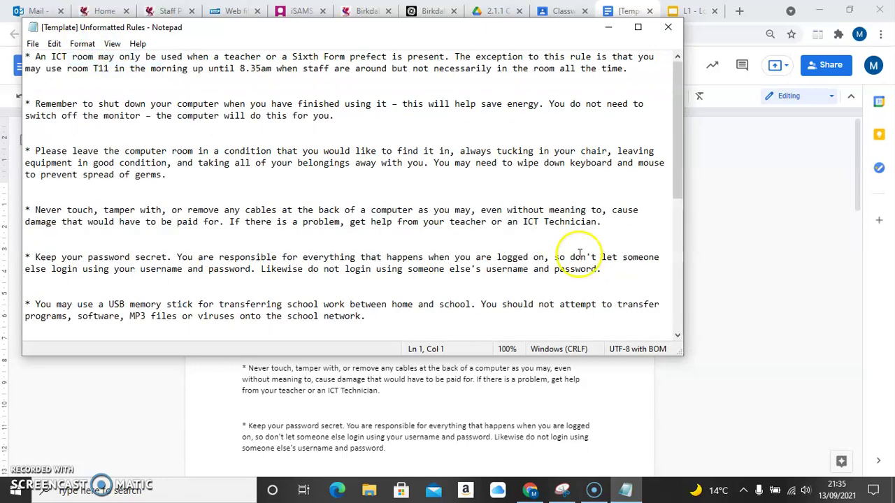
left_click_drag(684, 292, 435, 322)
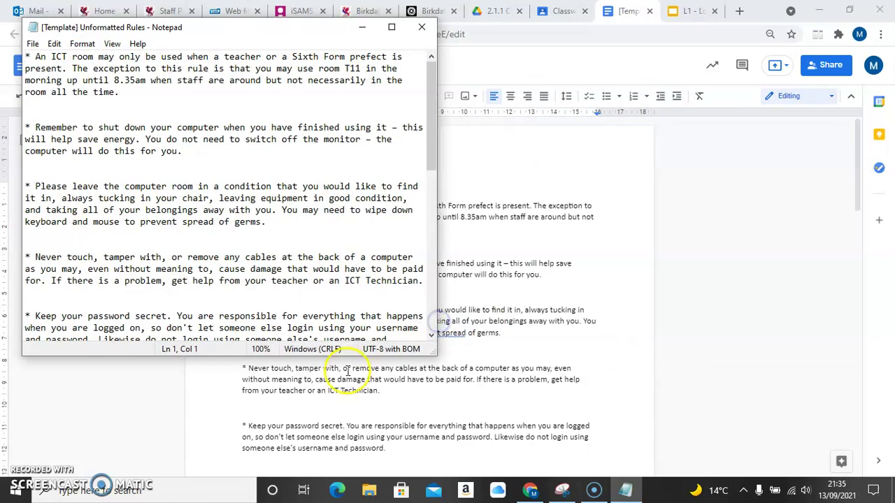
left_click_drag(435, 126, 441, 100)
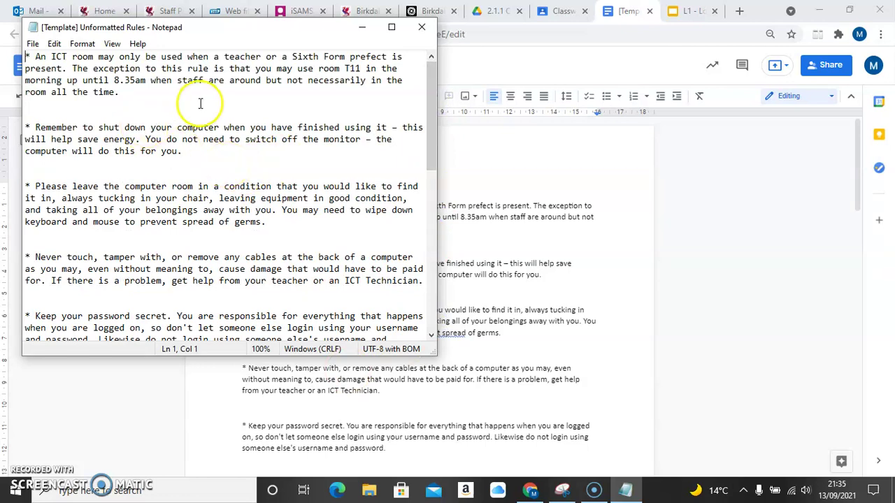
Select the first rule and set the font to Cooper, Black Oblique, size 14, then deselect the text.
left_click(120, 69)
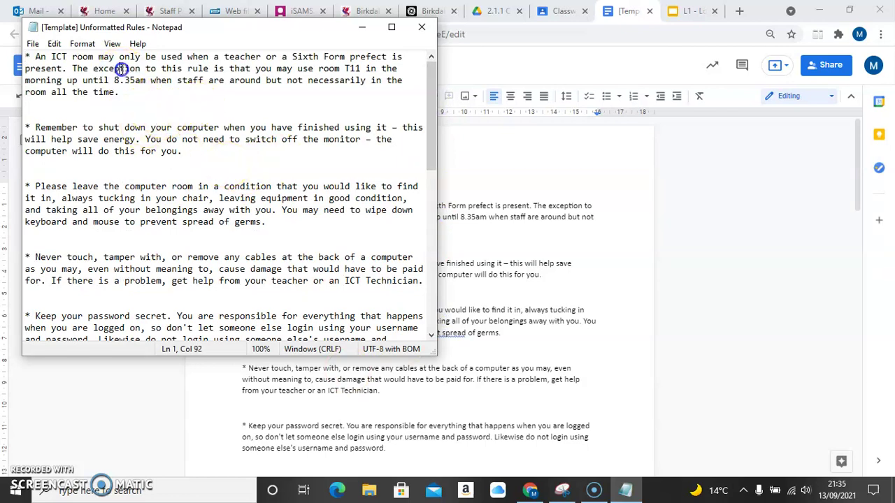
left_click_drag(27, 57, 173, 95)
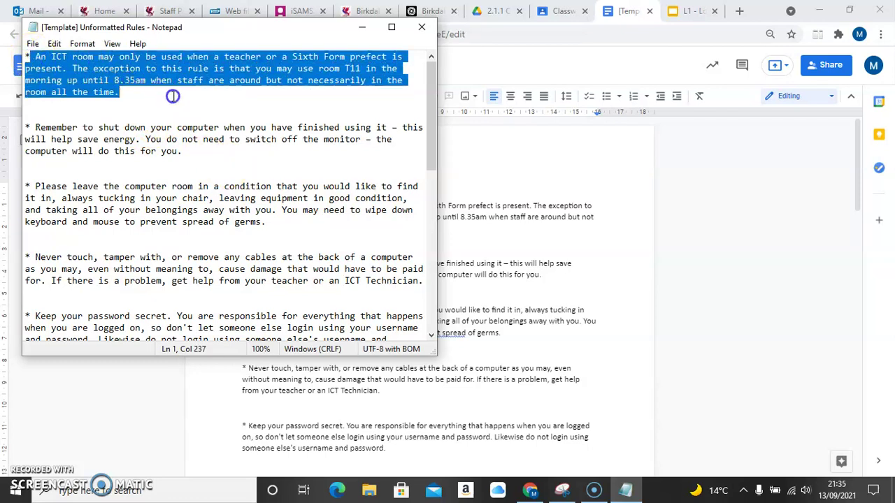
left_click(83, 44)
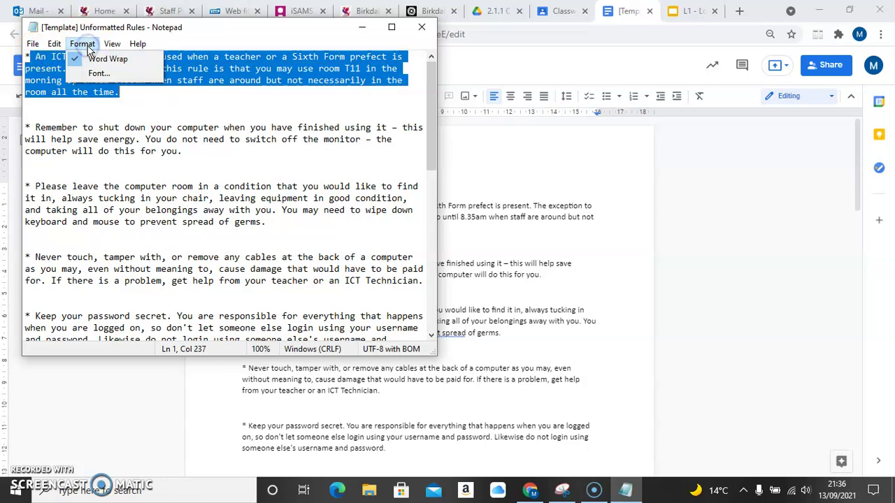
left_click(91, 75)
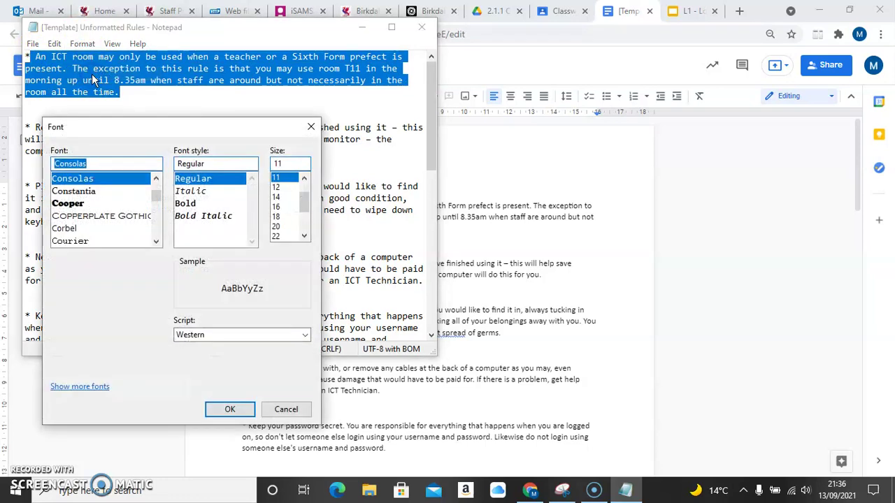
left_click(77, 204)
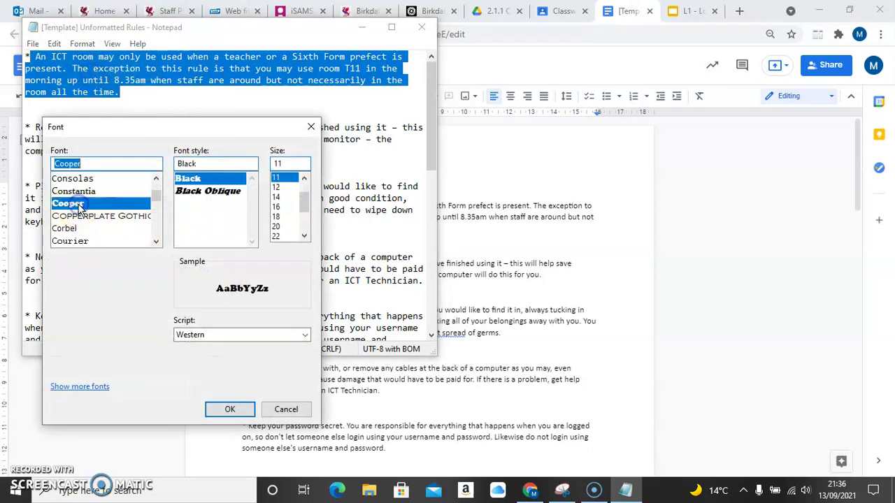
left_click(213, 191)
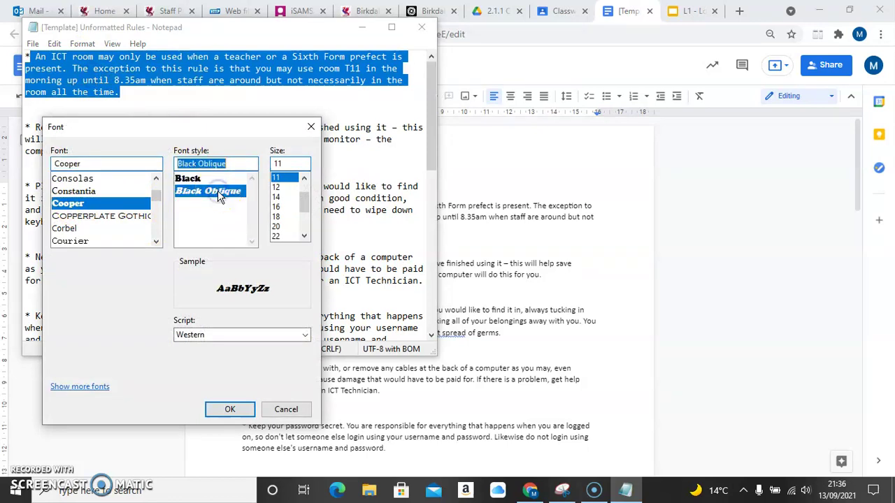
left_click(278, 197)
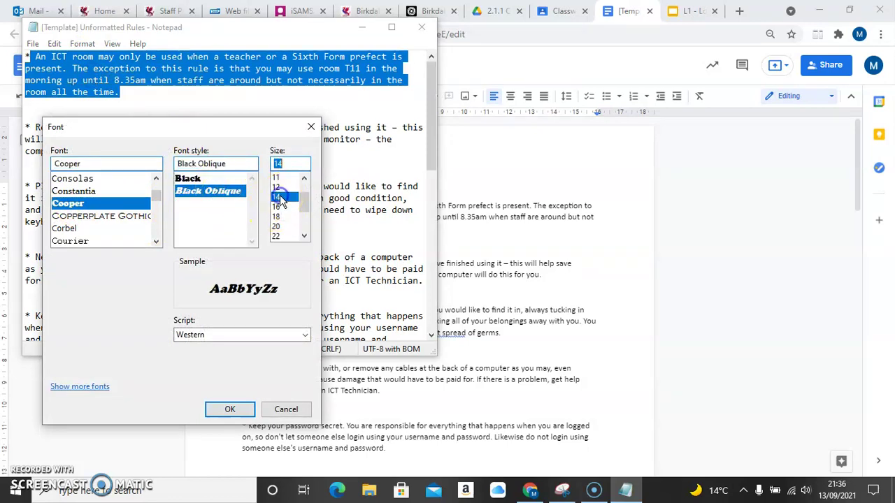
left_click(230, 409)
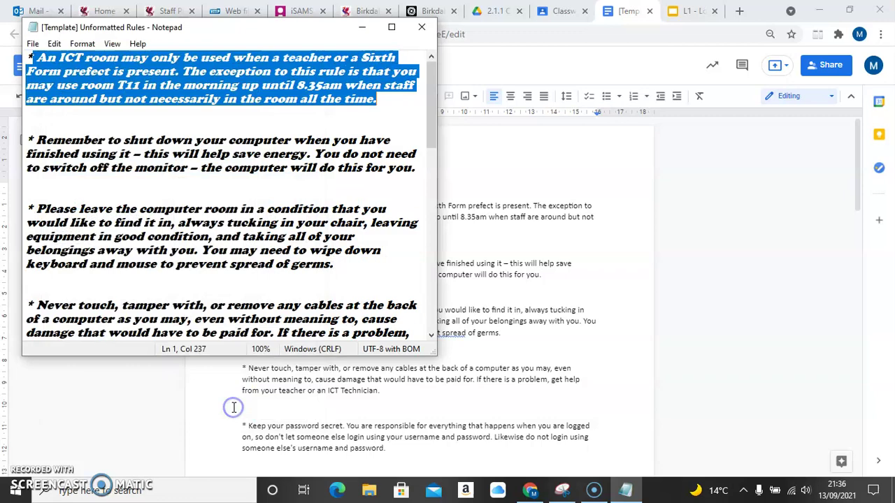
left_click(266, 170)
mouse_move(427, 116)
left_mouse_down()
mouse_move(417, 312)
mouse_move(425, 109)
left_mouse_up()
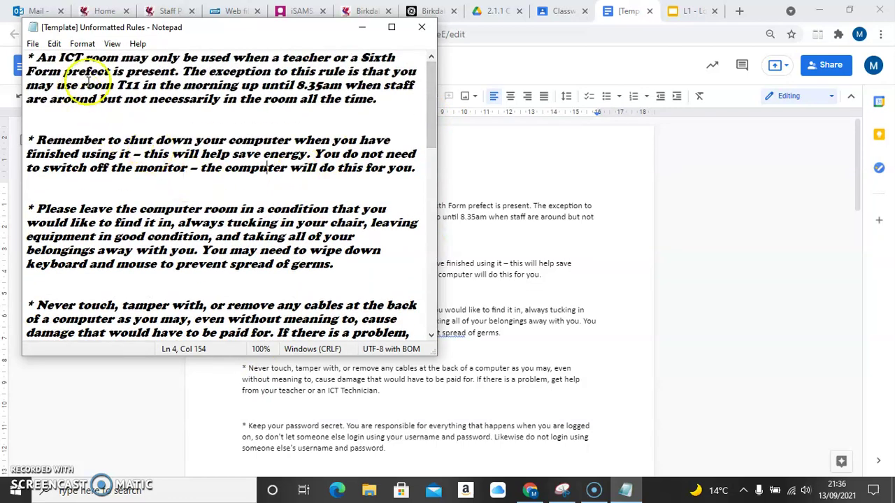
left_click(55, 44)
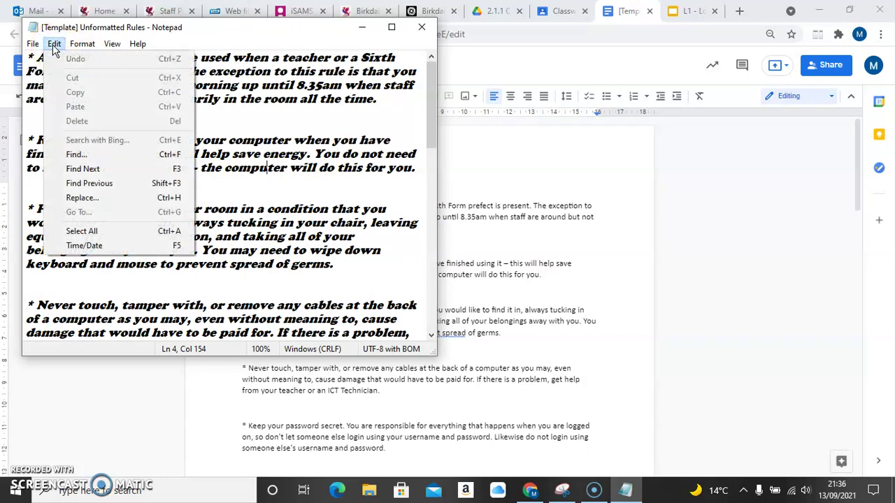
left_click(56, 49)
left_click(83, 44)
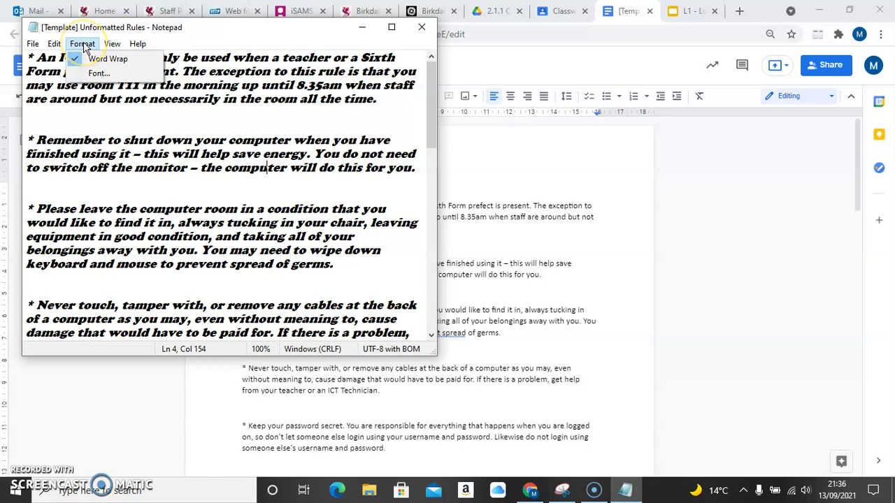
left_click(112, 45)
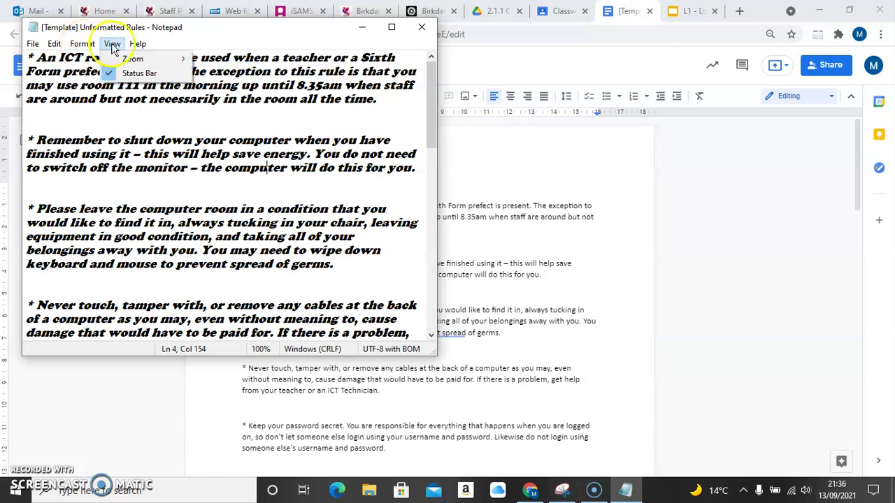
mouse_move(55, 45)
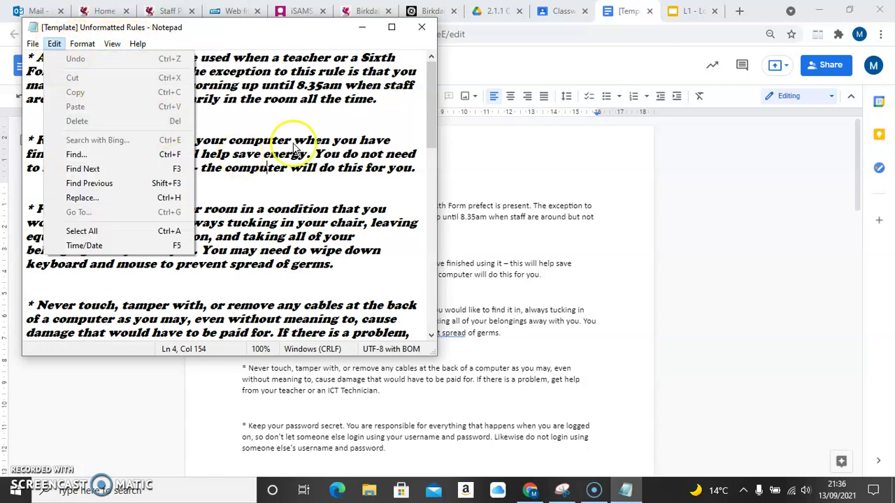
left_click(285, 154)
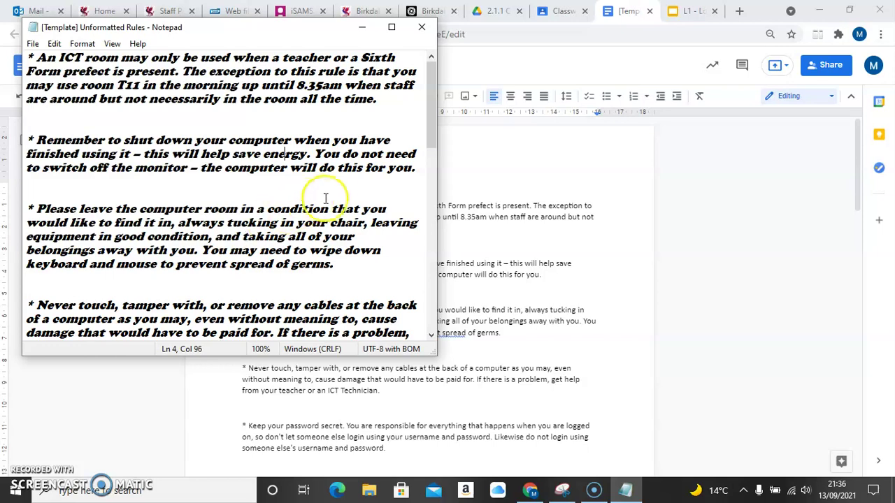
Close the Notepad copy without saving and review the download formats offered for the rules document in Google Docs.
left_click(422, 29)
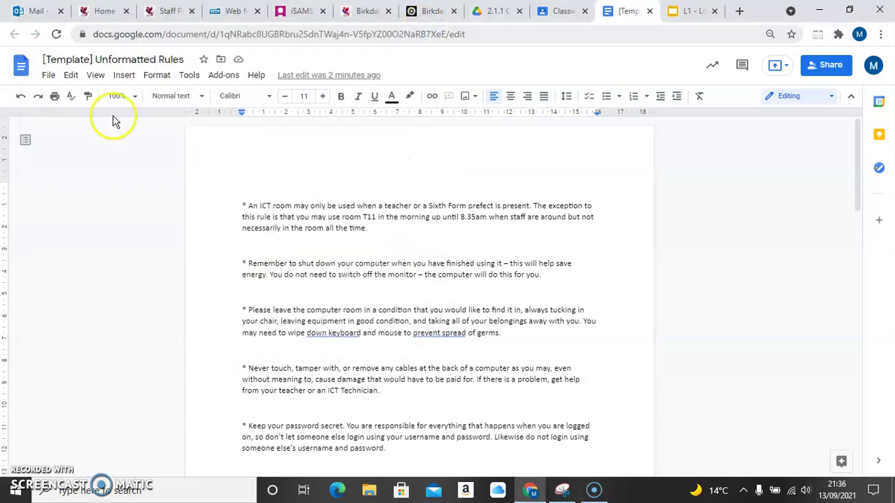
left_click(49, 77)
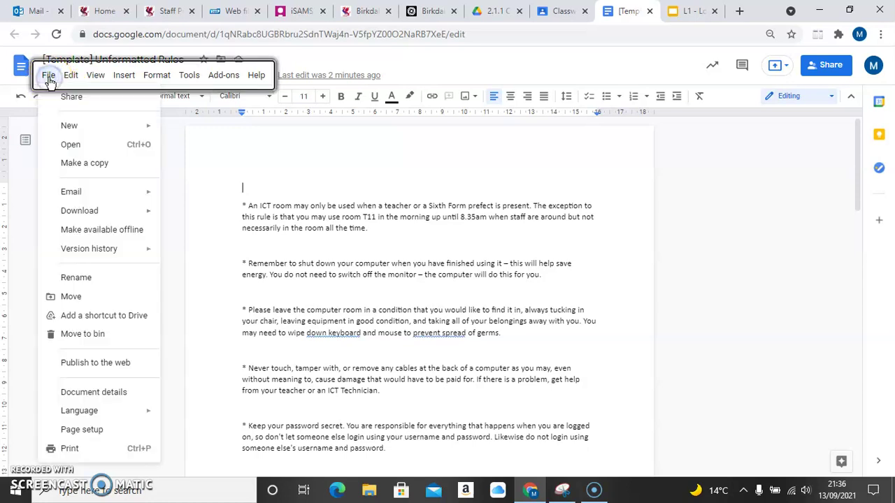
mouse_move(126, 210)
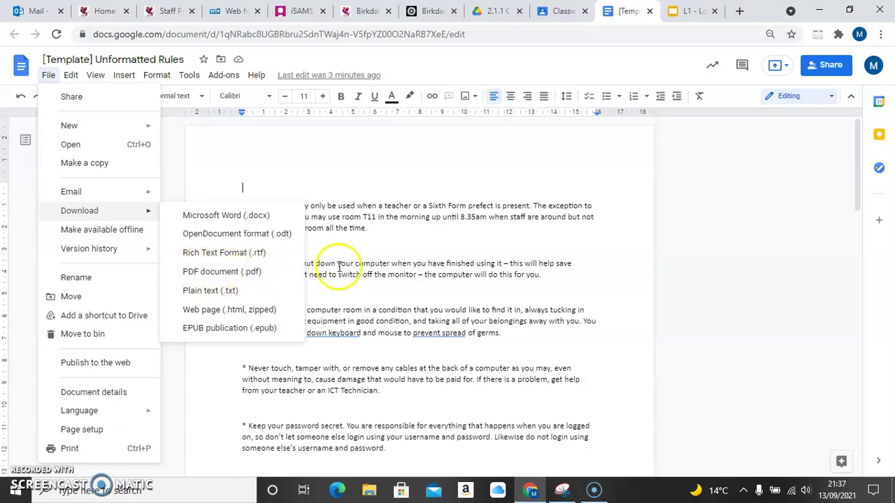
left_click(369, 263)
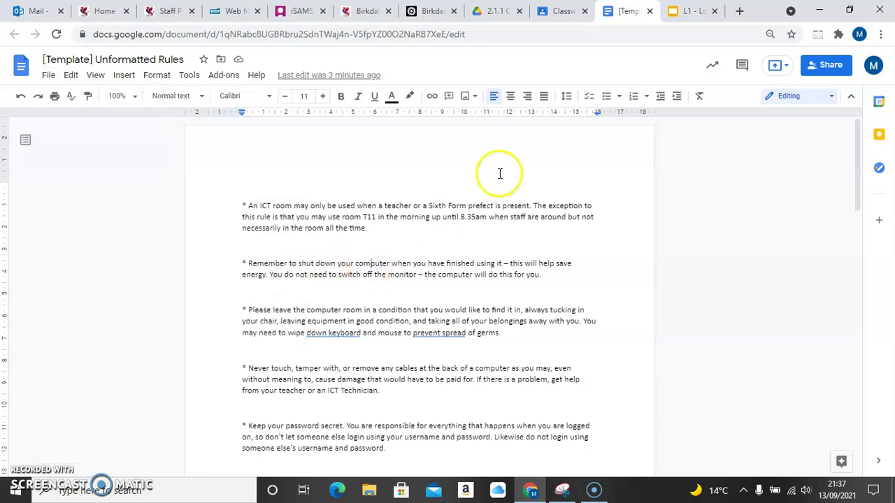
Switch to the L1 - Logon and Network 2021 presentation and show the Pros and Cons for DTP software slide full screen.
left_click(688, 10)
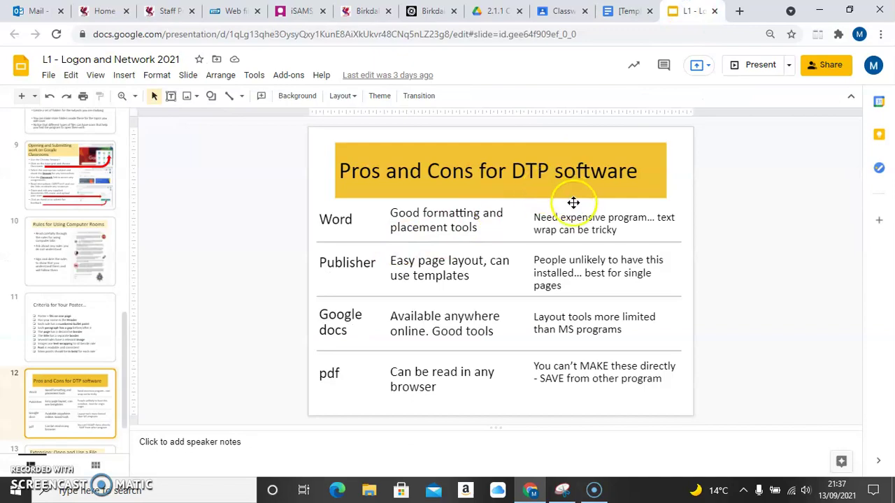
left_click(758, 67)
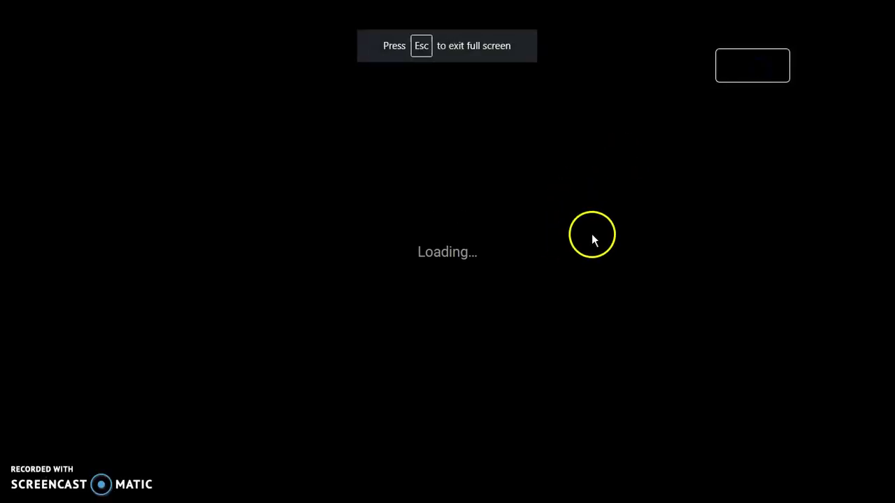
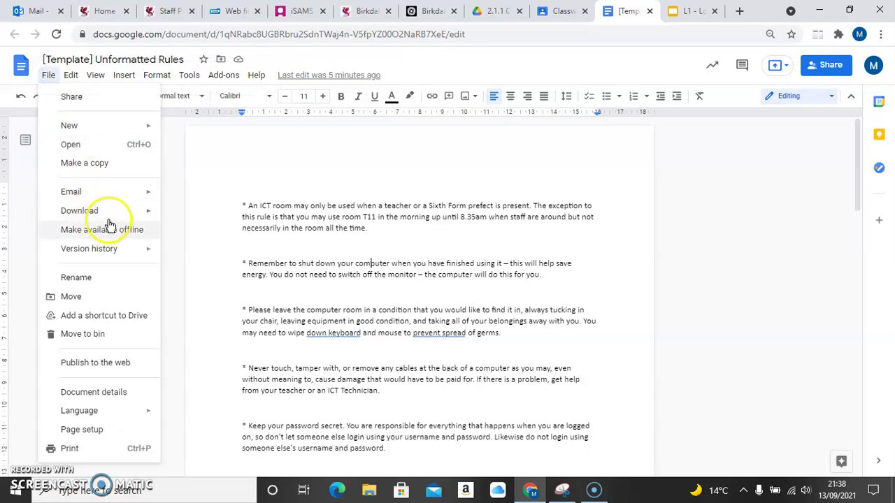
Download the rules document as Microsoft Word (.docx), open the downloaded file in Word and enable editing.
left_click(132, 212)
left_click(236, 216)
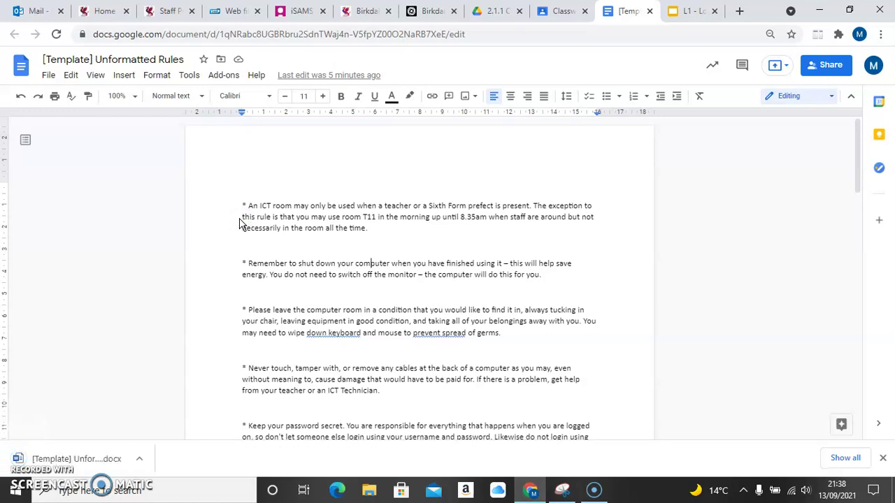
left_click(95, 467)
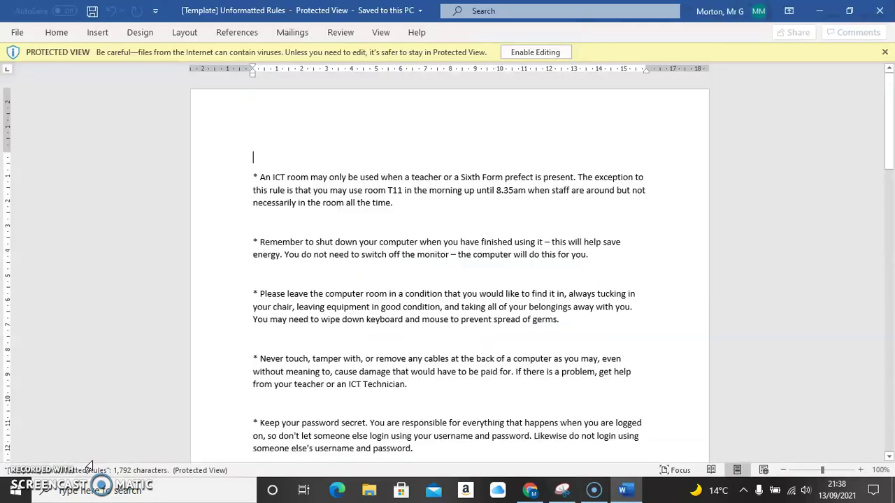
left_click(540, 56)
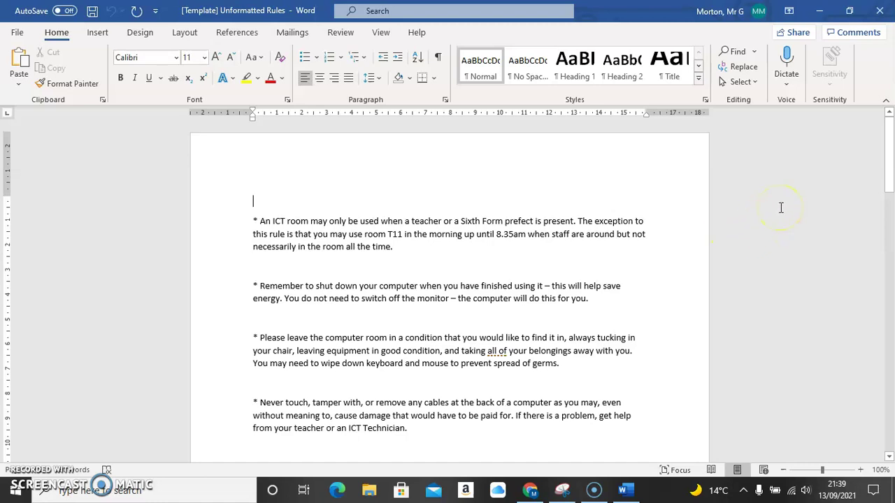
Switch to the Snipping Tool capture, read the Criteria for Your Poster list, and return to the rules document in Word.
key("alt+Tab")
key("alt+Tab")
key("alt+Tab")
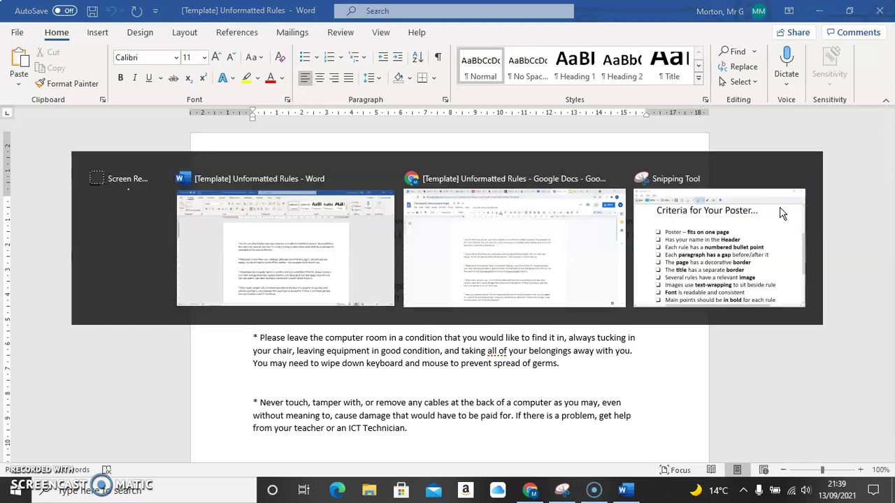
left_click(781, 213)
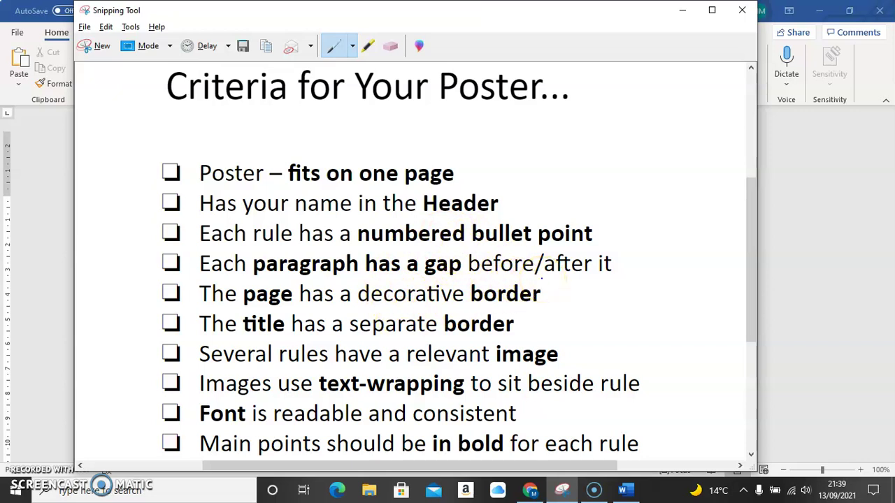
left_click(837, 203)
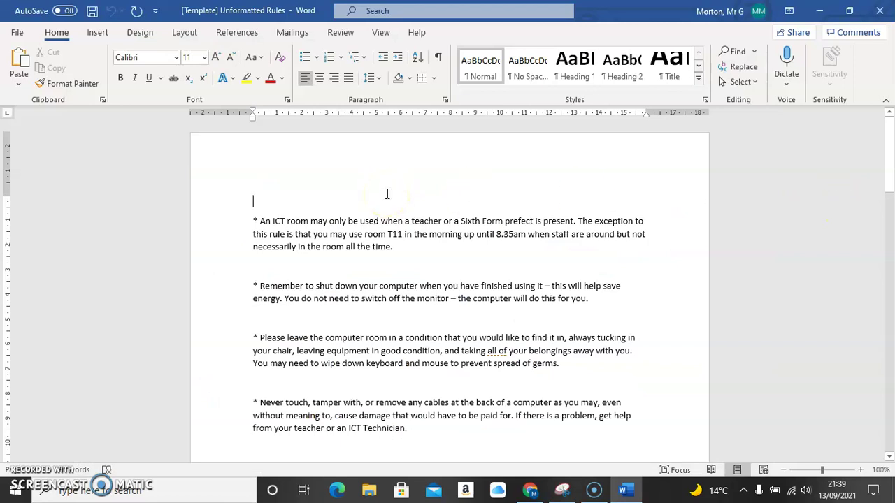
Enter the author's name in the page header and return to the document body.
double_click(293, 149)
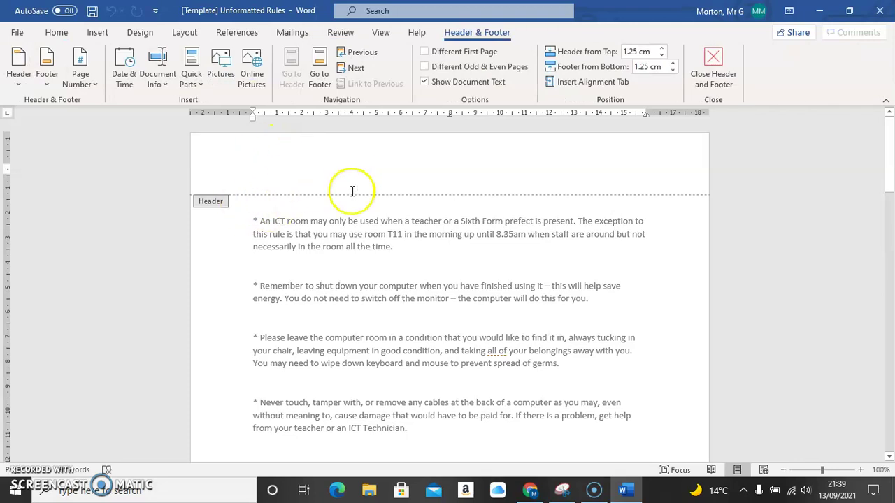
type("Mr Morton")
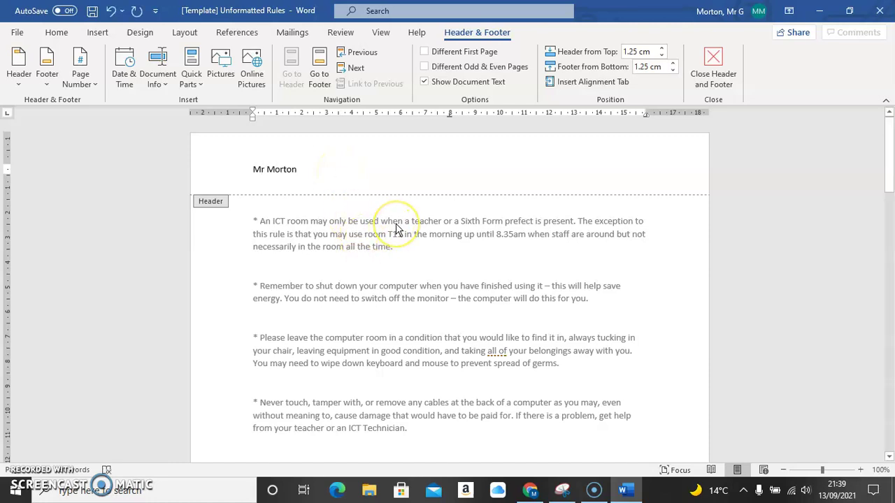
double_click(439, 226)
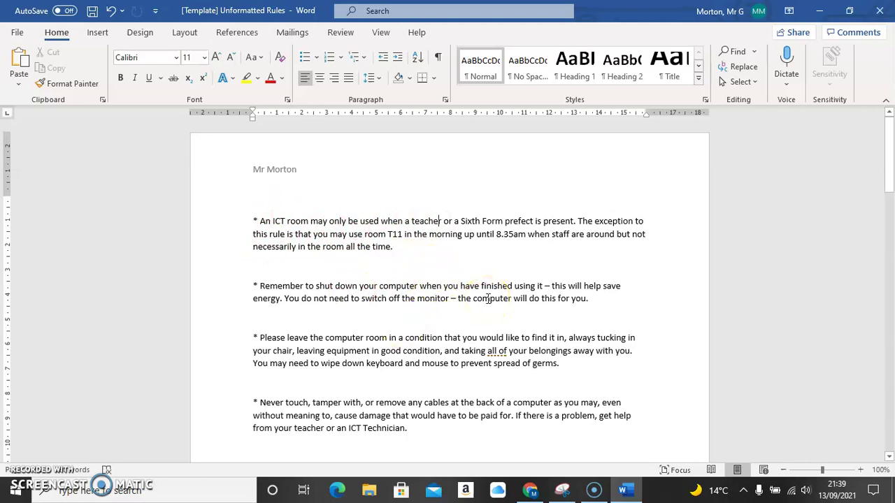
Check the numbered bullet point criterion, and try replacing the asterisks before the first two rules with manual numbers 1 and 2.
key("alt+Tab")
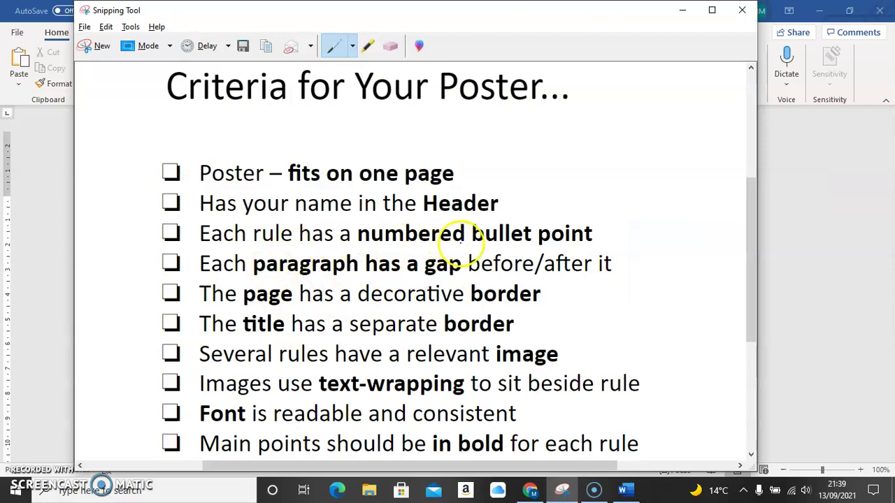
left_click(808, 255)
left_click(255, 220)
key("Delete")
key("Delete")
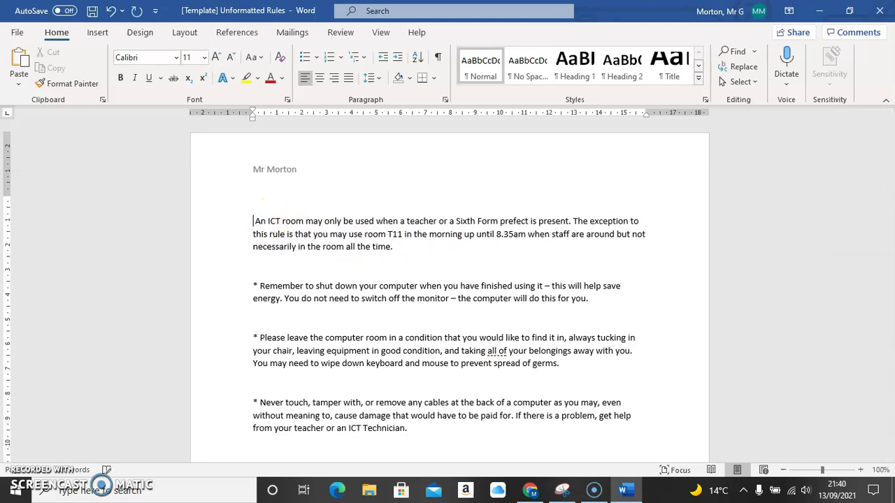
type("1")
left_click(256, 285)
key("Delete")
key("Delete")
type("2")
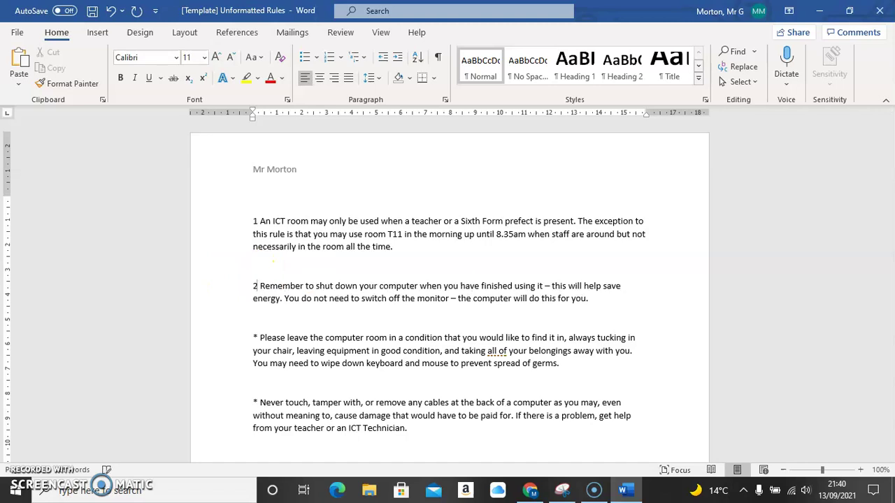
Undo the manual numbering of the first two rules.
key("ctrl+z")
key("ctrl+z")
key("ctrl+z")
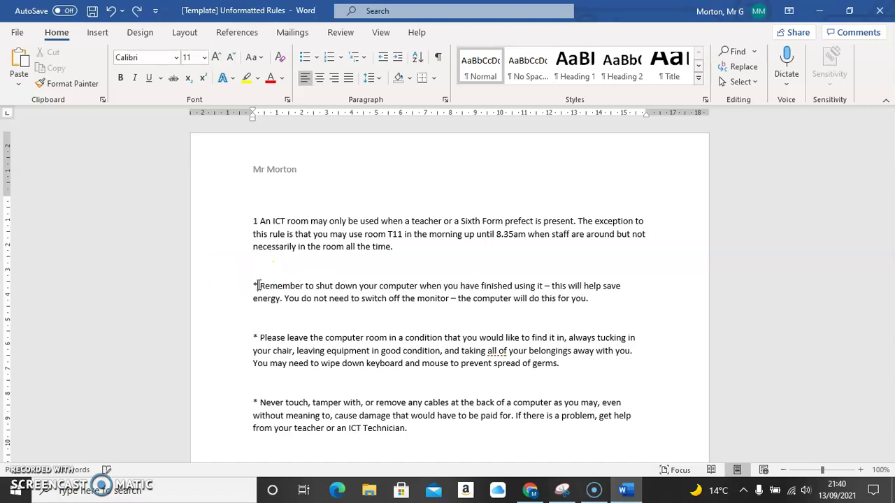
key("ctrl+z")
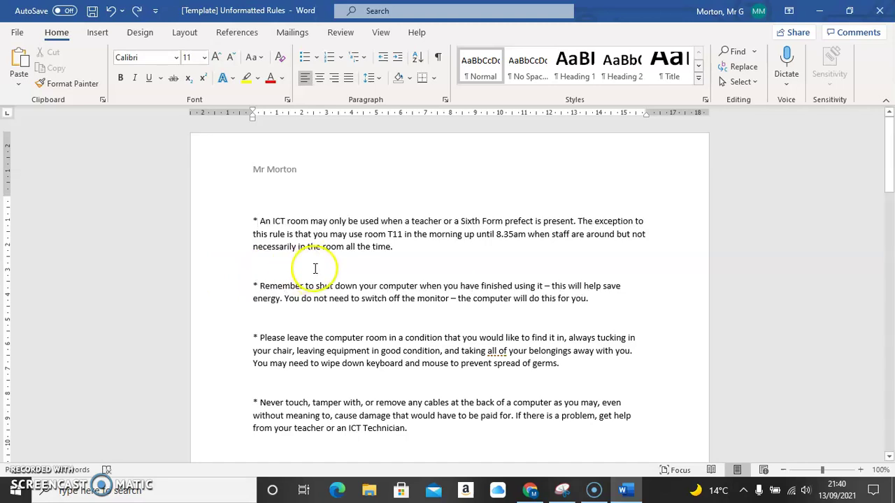
Select all the rules from the first to the last and preview arrow, round and square bullet styles on them.
left_click_drag(252, 221, 631, 310)
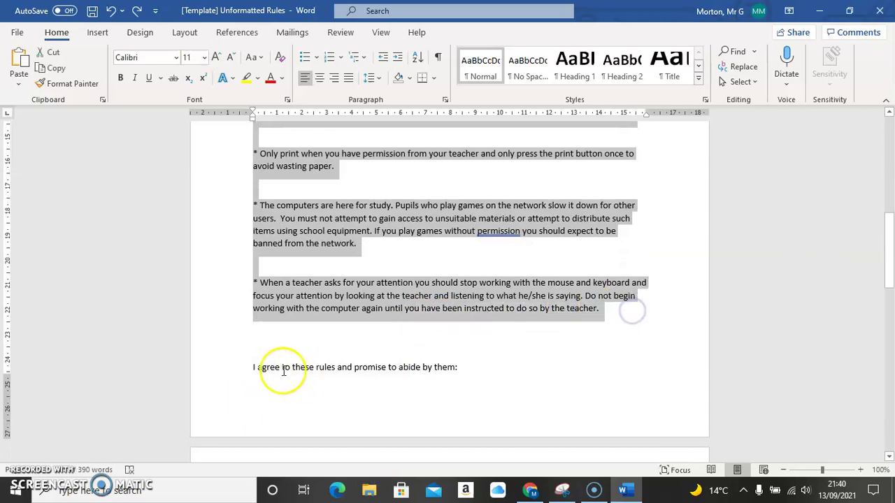
left_click_drag(889, 237, 889, 145)
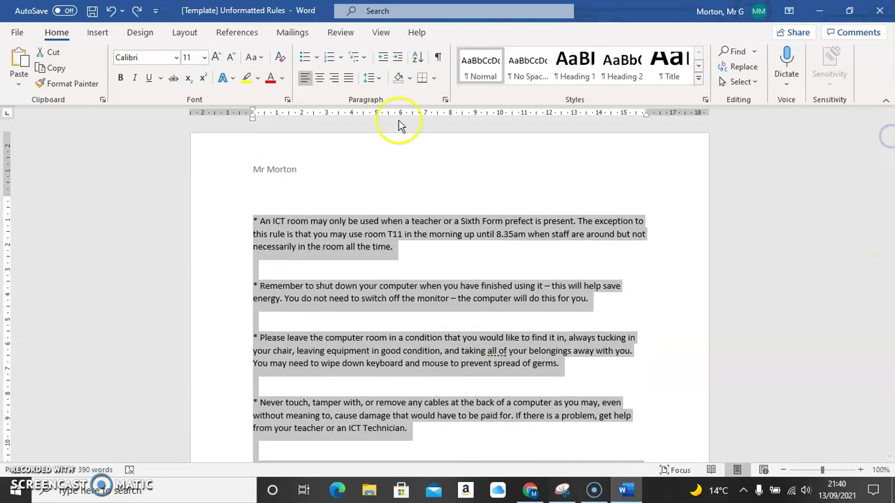
left_click(309, 60)
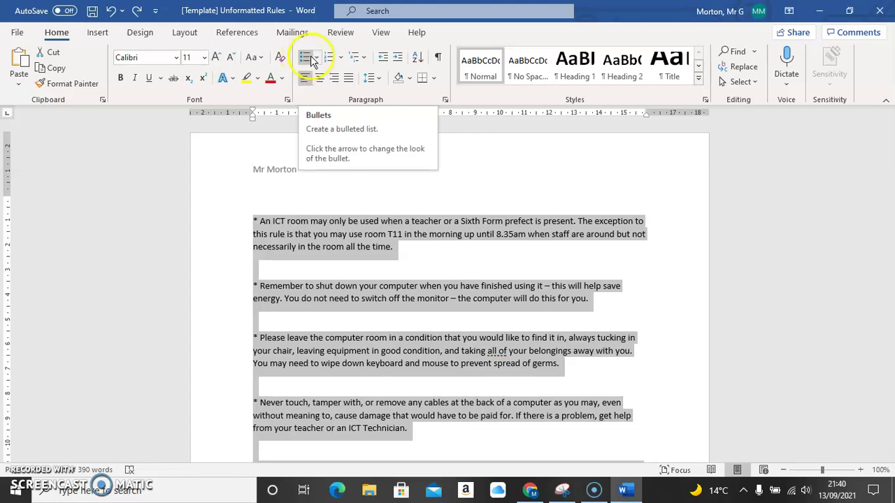
left_click(315, 60)
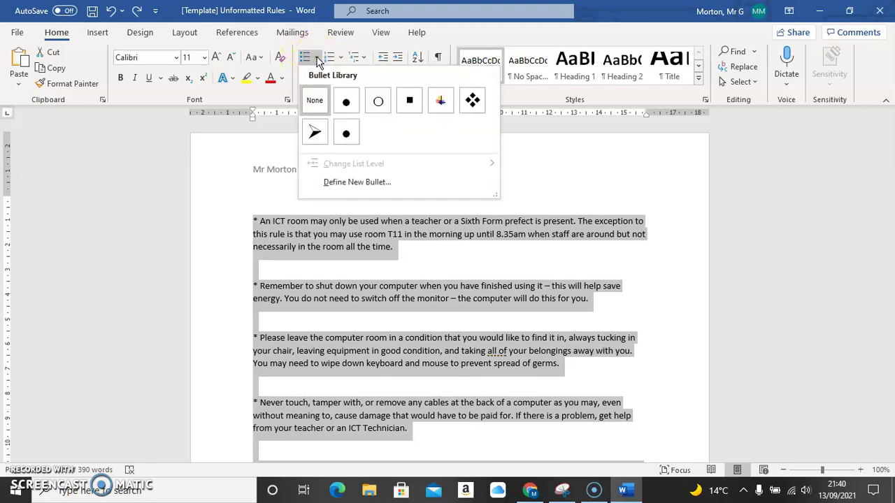
left_click(315, 133)
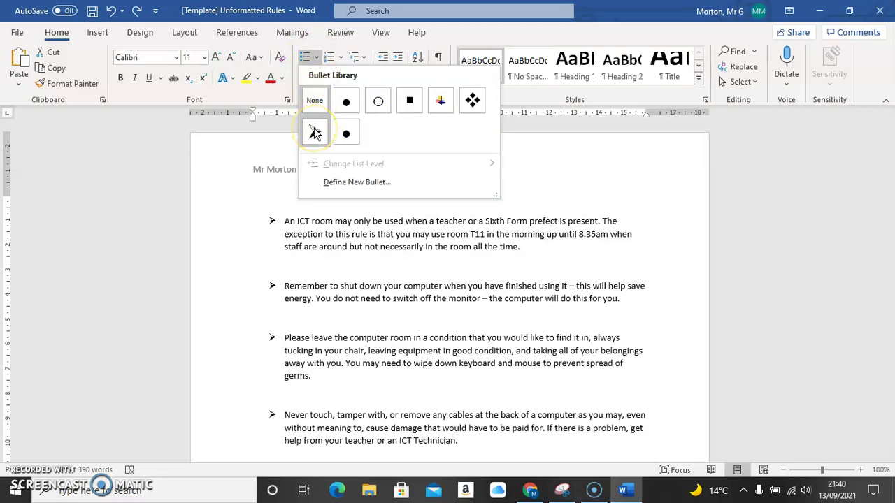
left_click(346, 134)
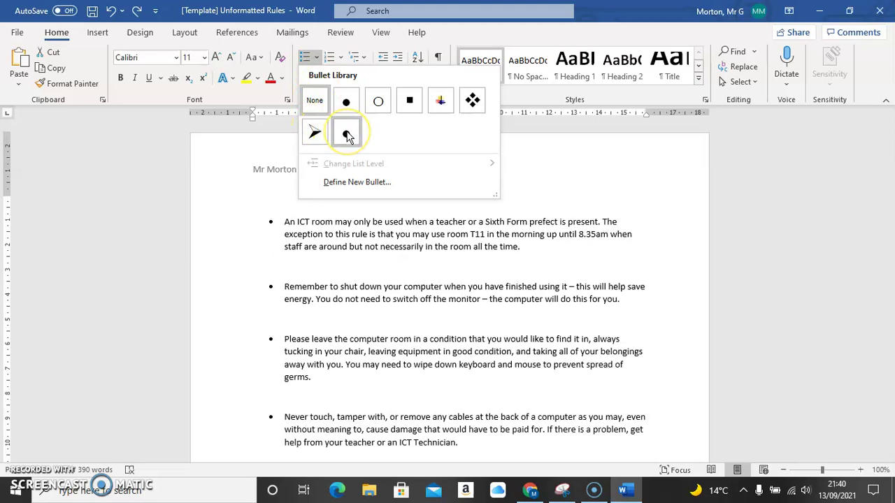
left_click(409, 102)
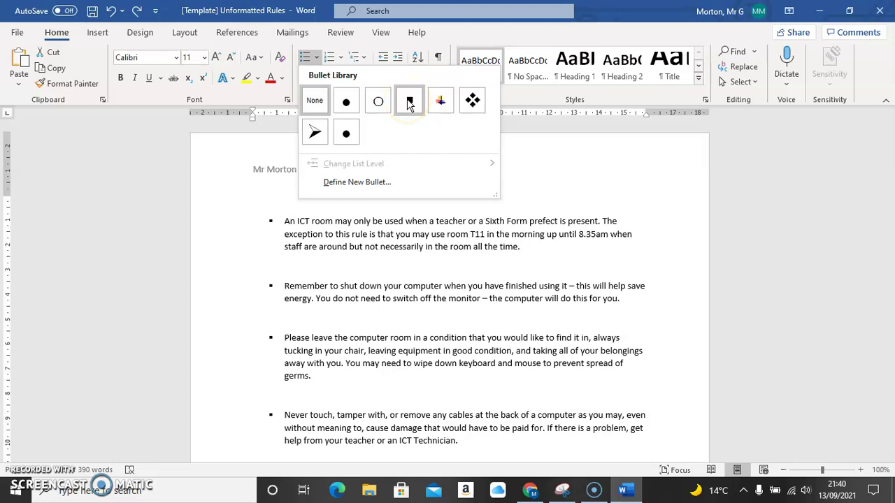
left_click(316, 58)
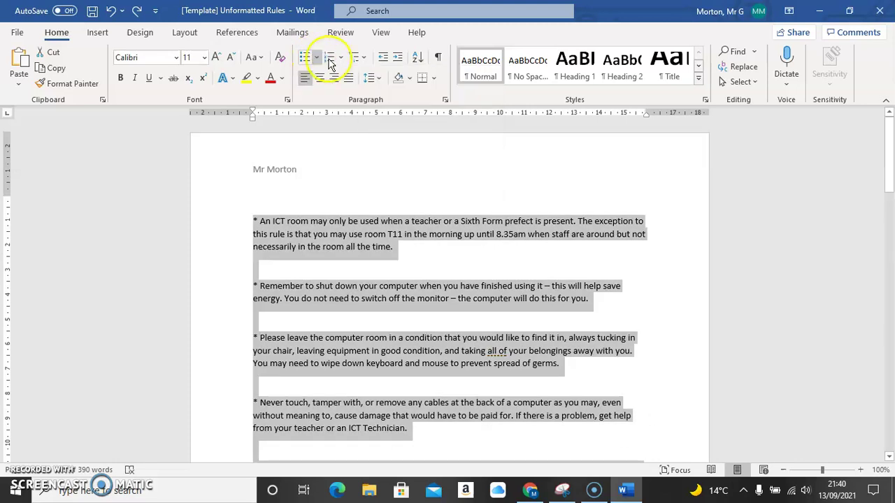
Format the selected rules as a numbered list in the 1. 2. 3. style.
left_click(341, 59)
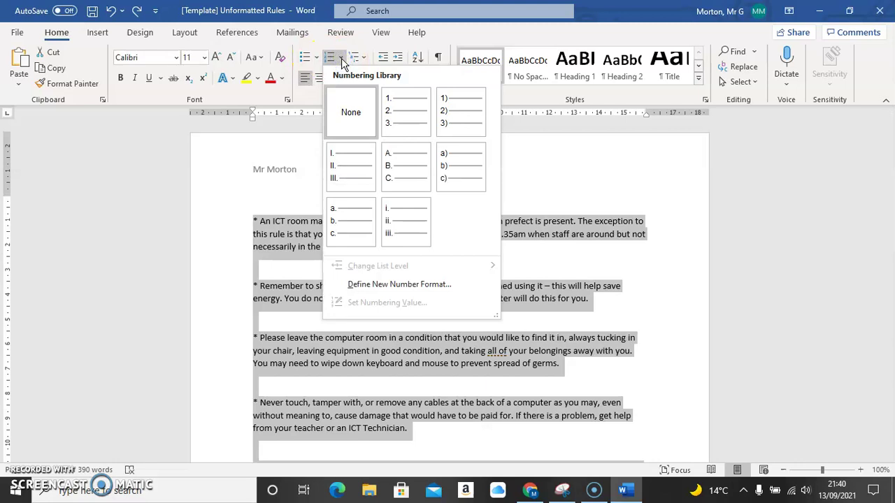
left_click(401, 123)
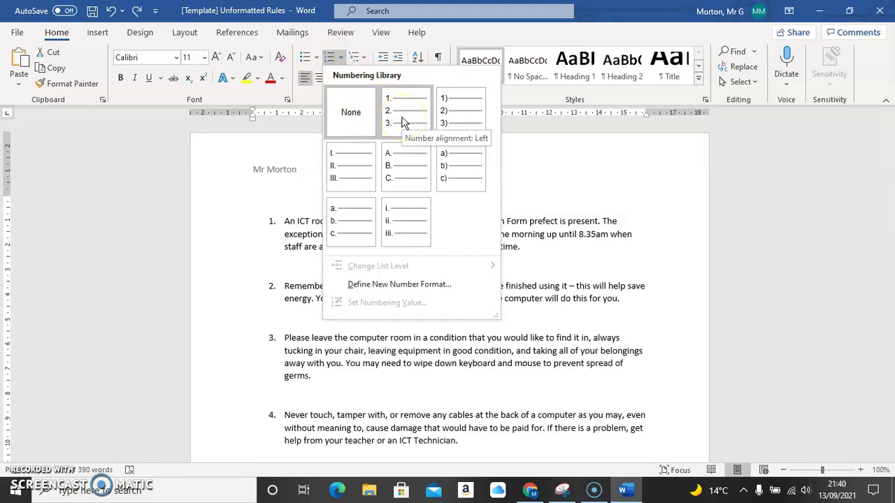
left_click(402, 123)
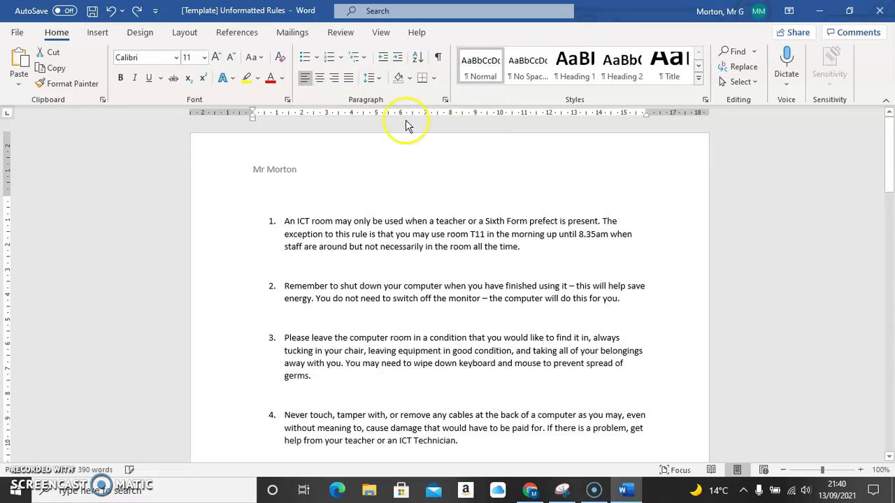
Select the numbered rules, decrease their indent once to align them with the page margin, and deselect the text.
key("ctrl+a")
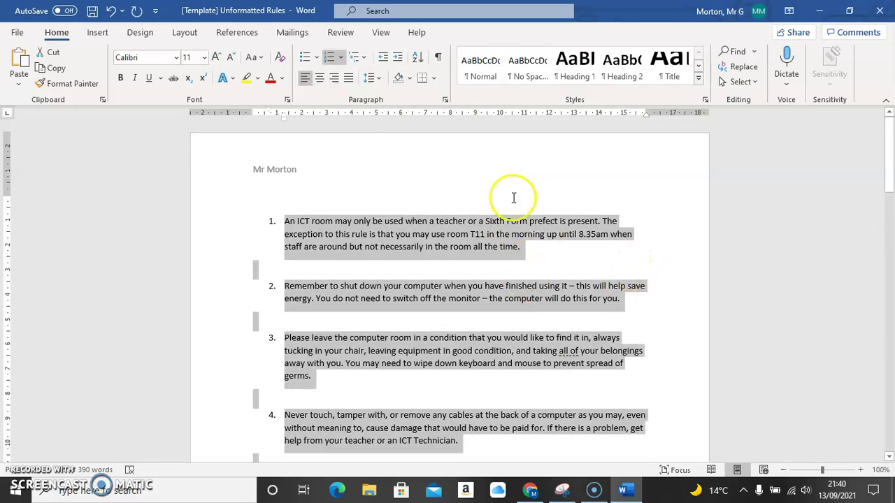
left_click(381, 61)
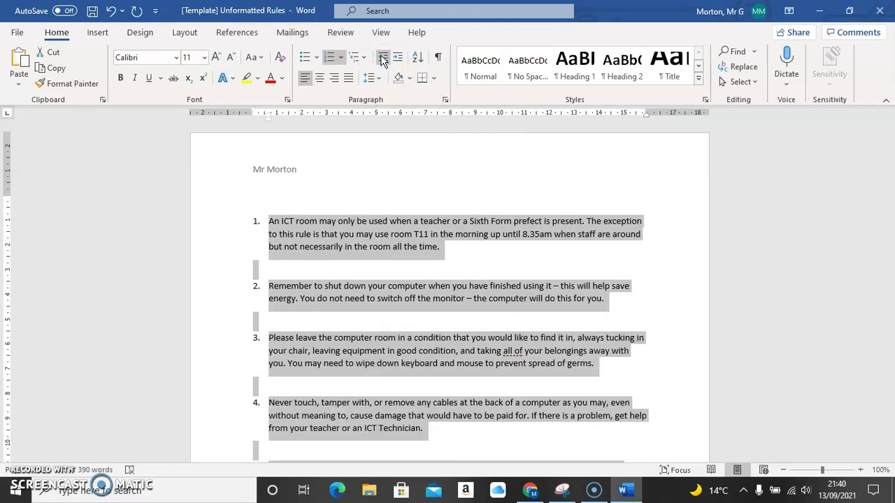
left_click(466, 259)
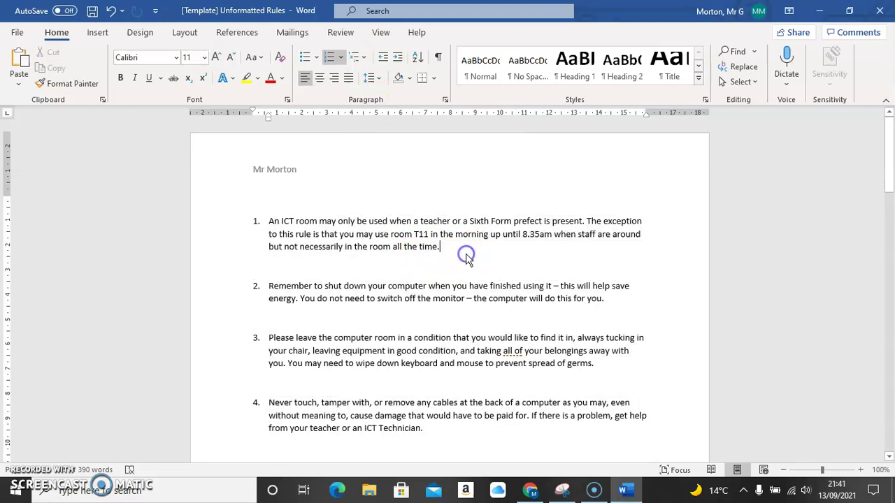
Select all nine numbered rules and preview 1.0 and 1.5 line spacing on them.
scroll(468, 260, "down", 12)
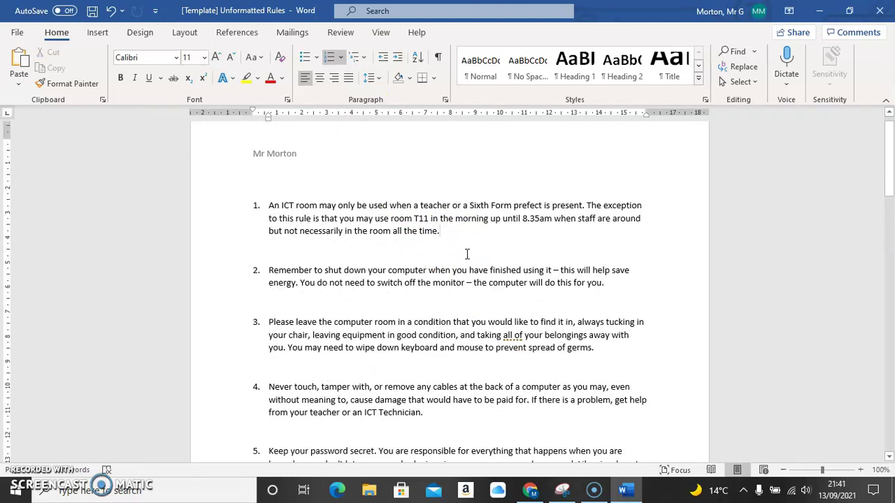
scroll(467, 254, "down", 5)
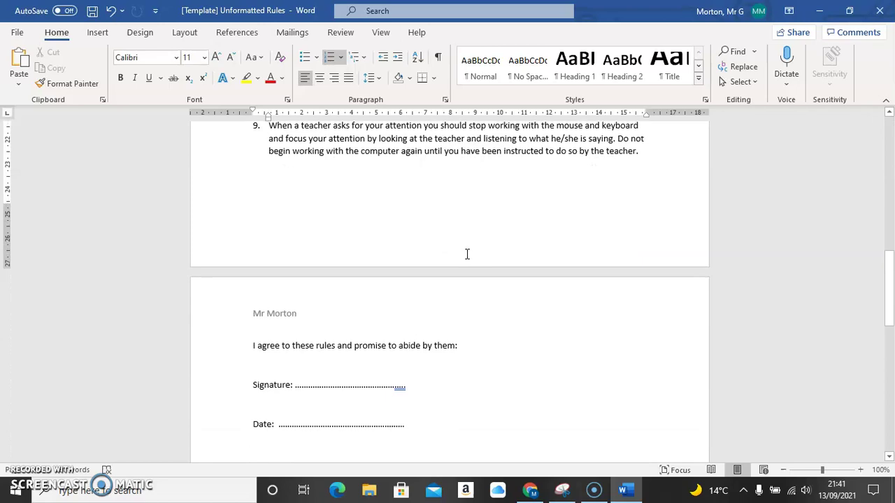
scroll(467, 255, "up", 4)
scroll(467, 254, "up", 10)
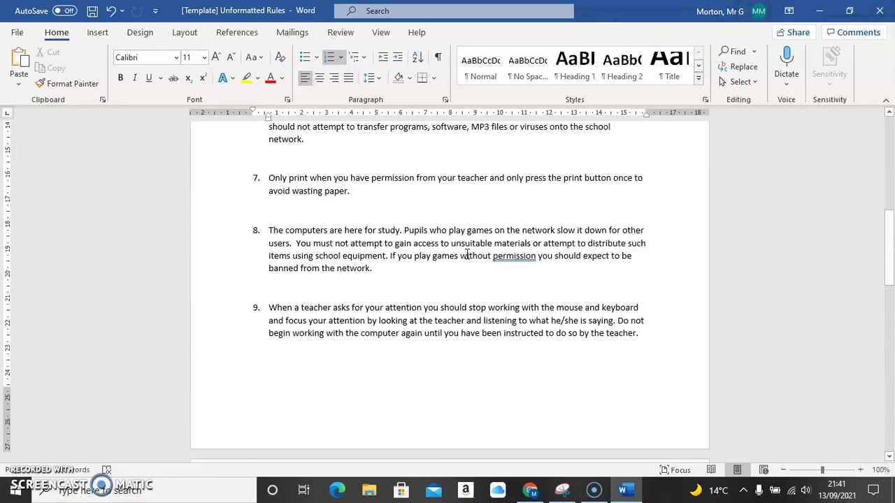
scroll(467, 255, "up", 7)
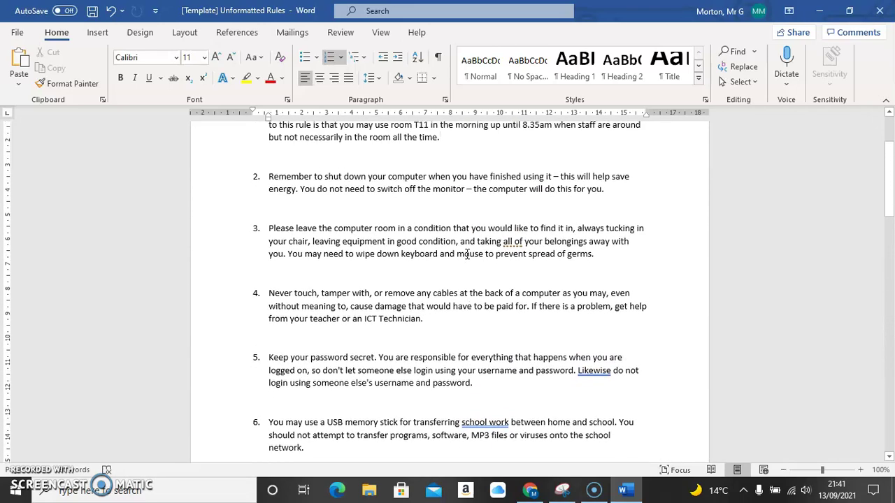
left_click(338, 222)
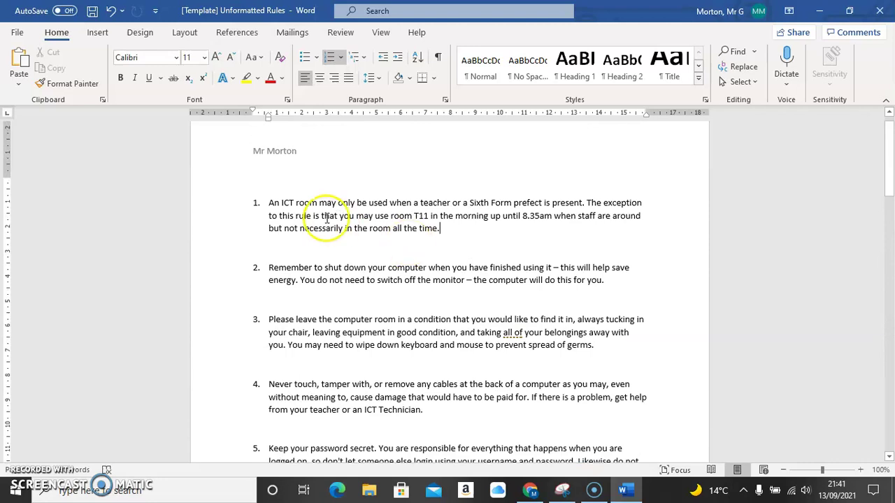
left_click_drag(264, 203, 658, 366)
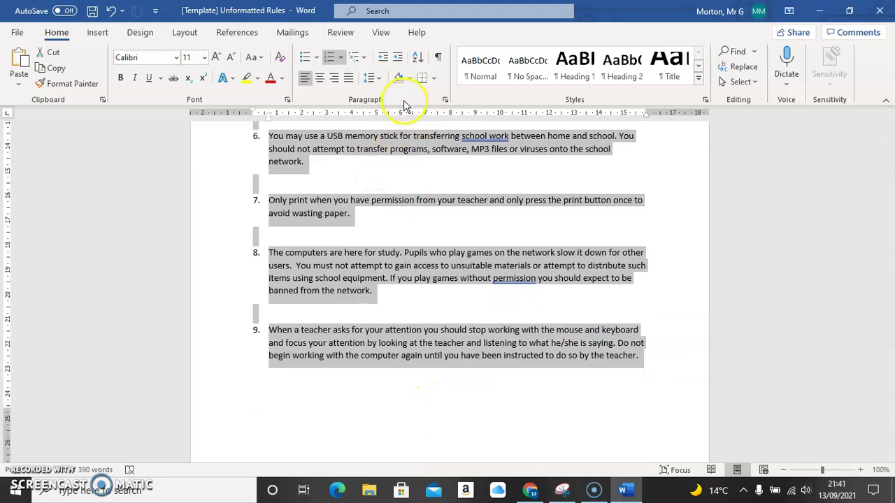
left_click(378, 79)
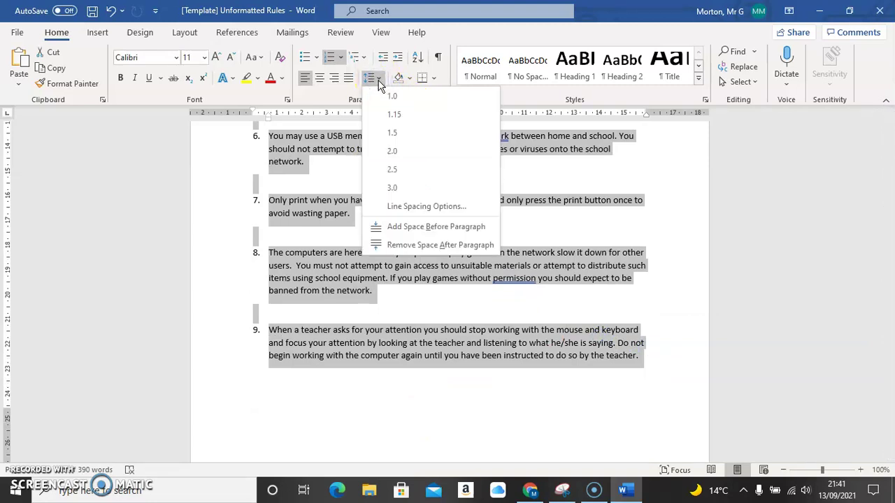
left_click(393, 96)
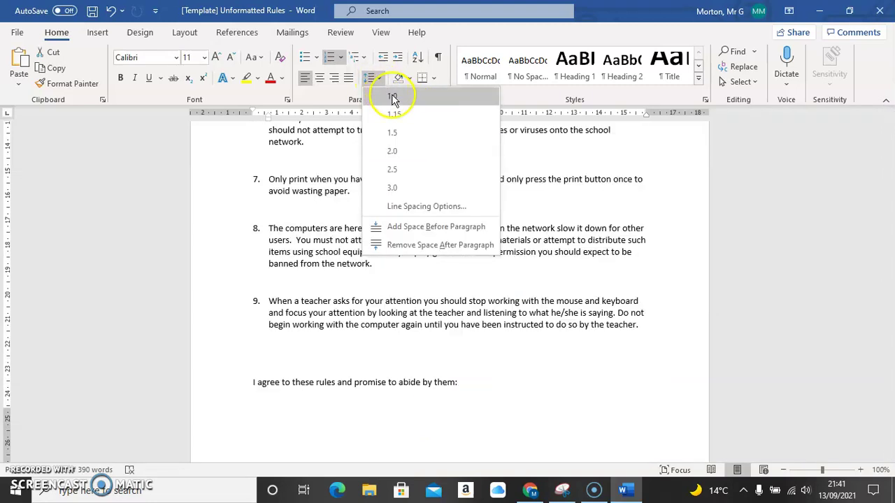
left_click(393, 135)
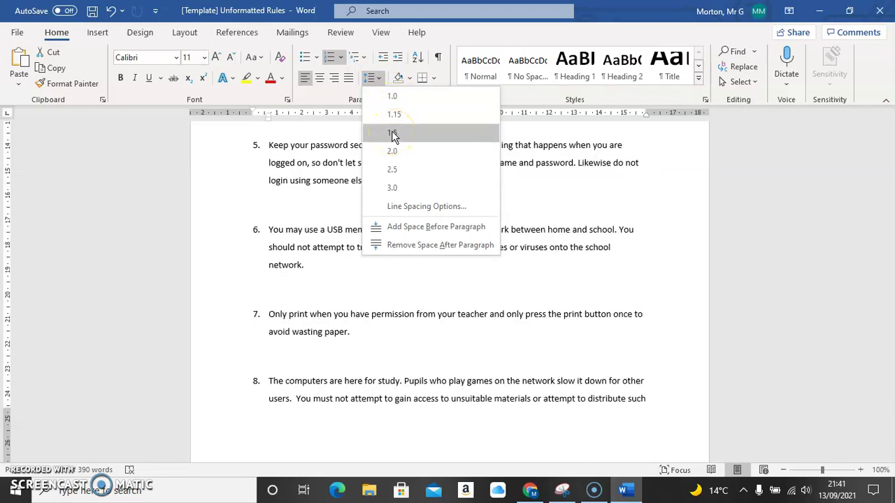
left_click(393, 97)
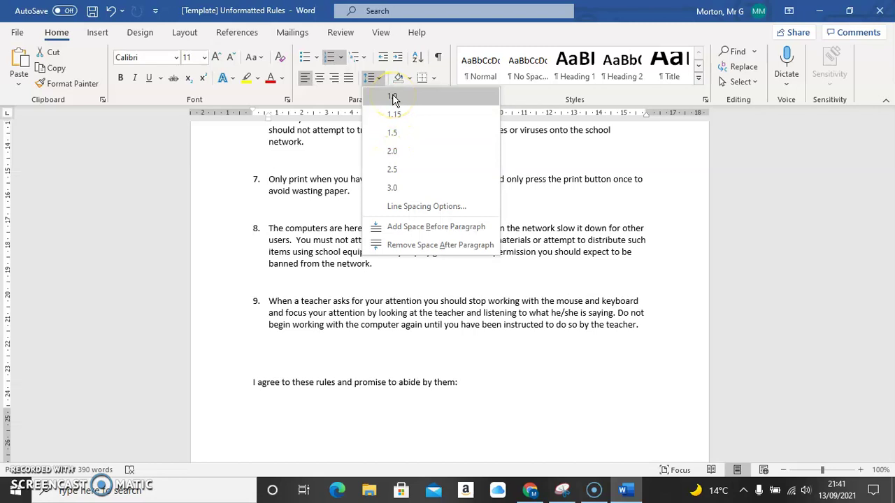
Remove the space after the paragraphs of the selected rules and deselect the text.
left_click(411, 246)
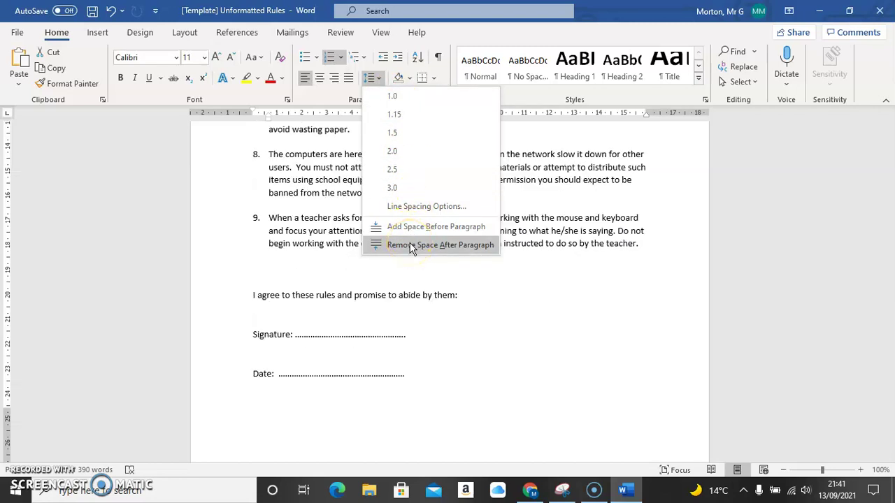
left_click(411, 248)
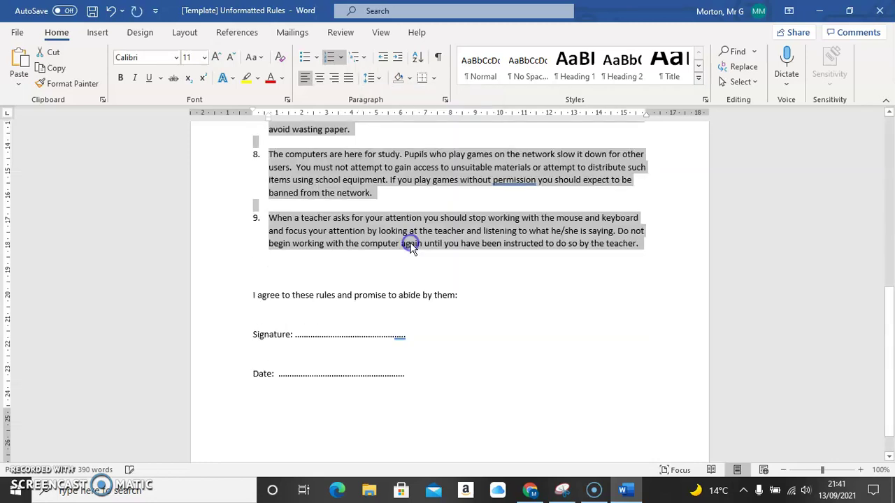
left_click(525, 272)
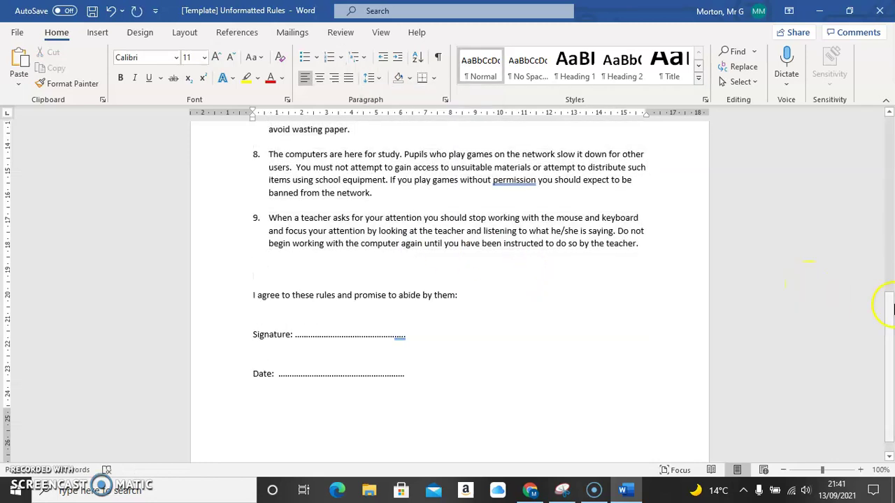
Switch to the Snipping Tool to check the poster criteria list, and return to the Word document.
mouse_move(891, 314)
left_mouse_down()
mouse_move(889, 132)
mouse_move(884, 336)
mouse_move(891, 124)
left_mouse_up()
key("alt+Tab")
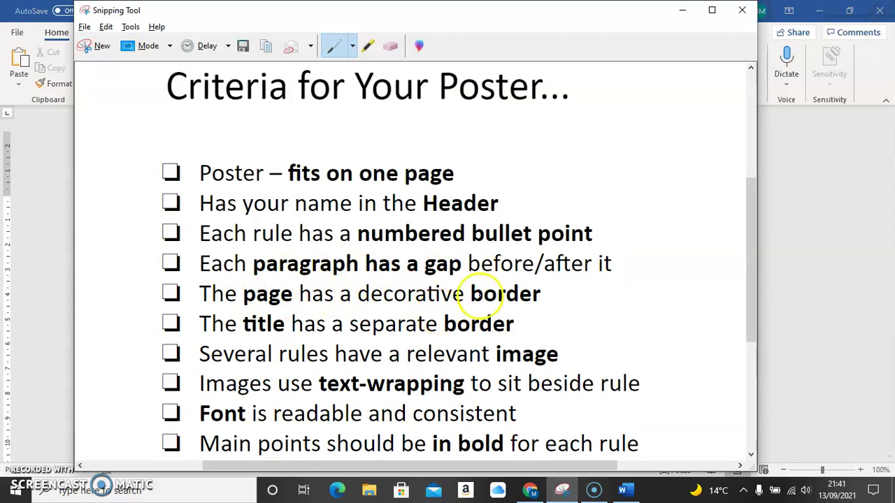
left_click(787, 253)
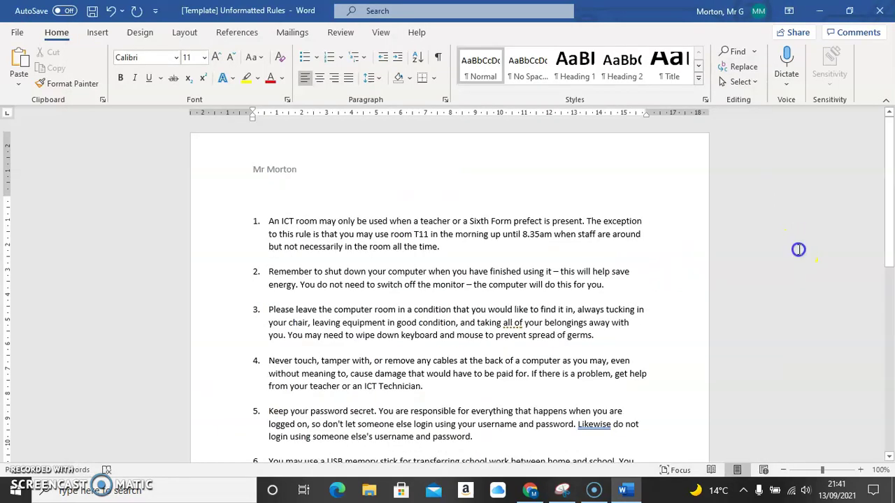
Add a 3-D page border with the double wavy line style at ¾ pt width to the whole document.
left_click(270, 210)
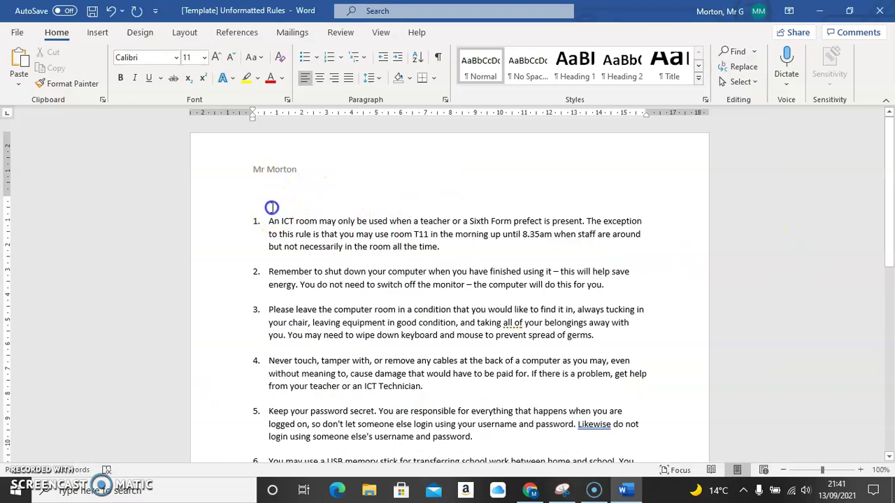
left_click(140, 35)
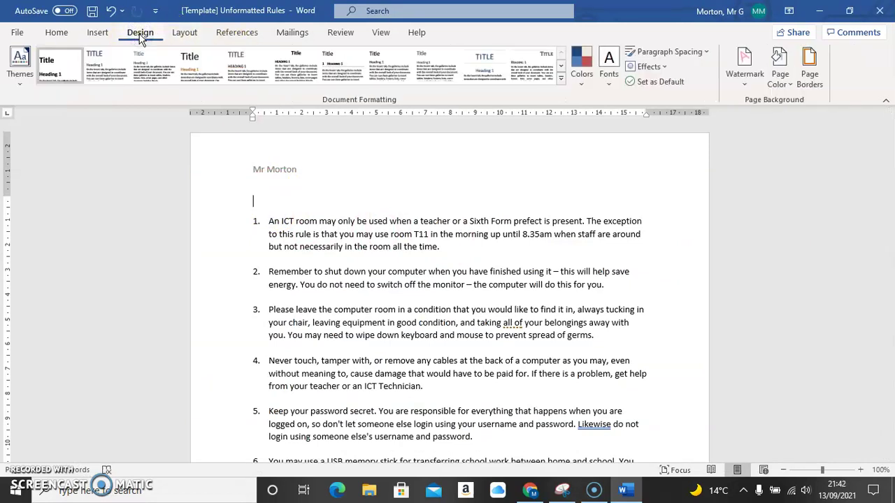
left_click(809, 72)
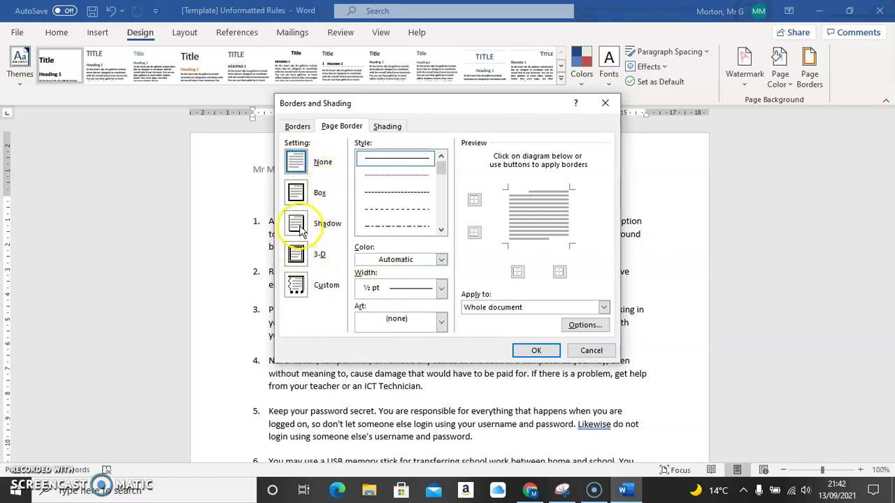
left_click(296, 254)
left_click(442, 220)
left_click_drag(441, 186, 440, 209)
left_click(402, 227)
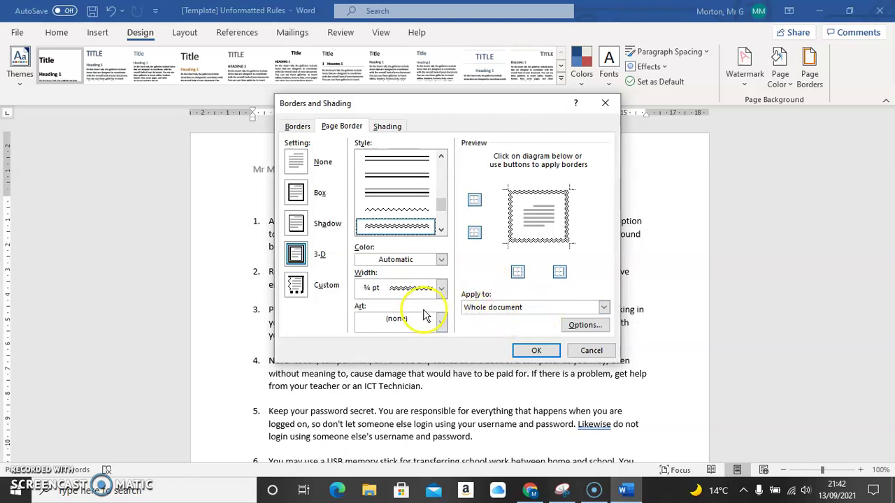
left_click(442, 291)
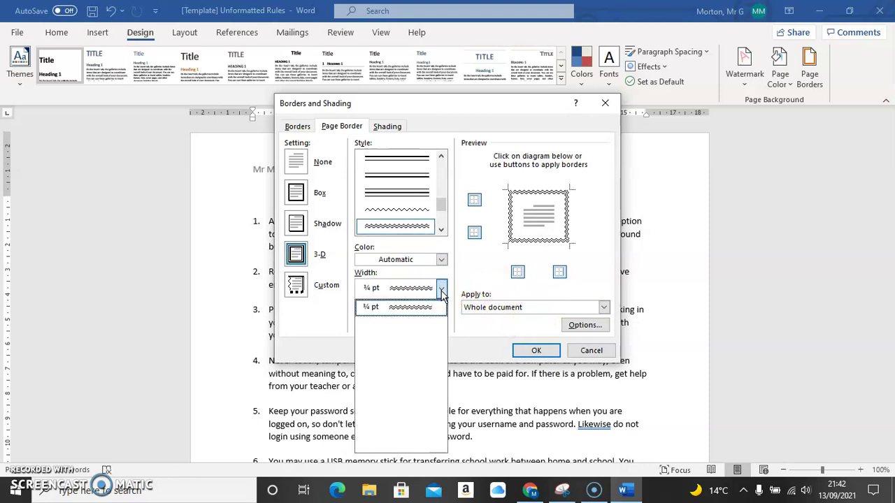
left_click(442, 290)
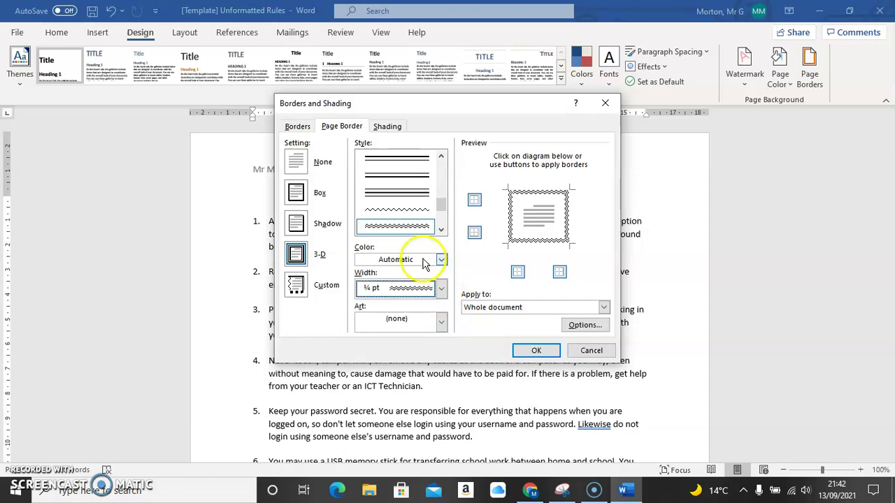
left_click(536, 350)
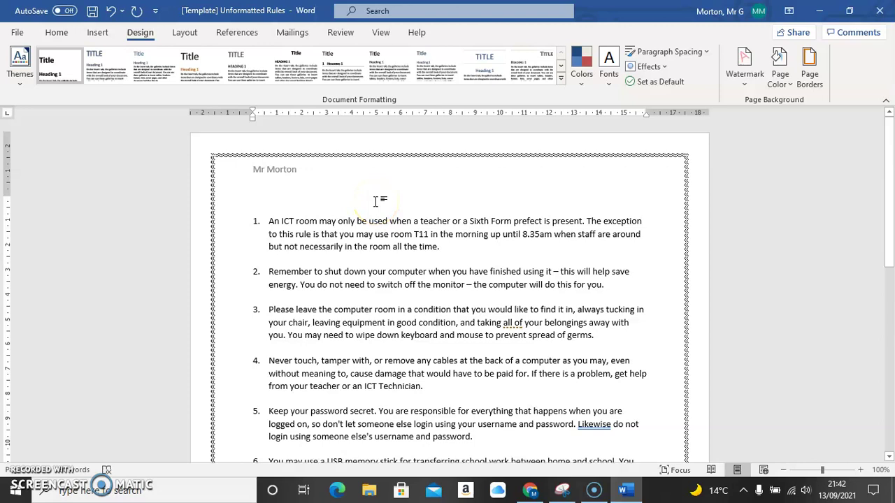
Enter the title "Computer Lab Rules" on the empty line above the first rule and apply the Title style to it.
type("Computer Lab Rules")
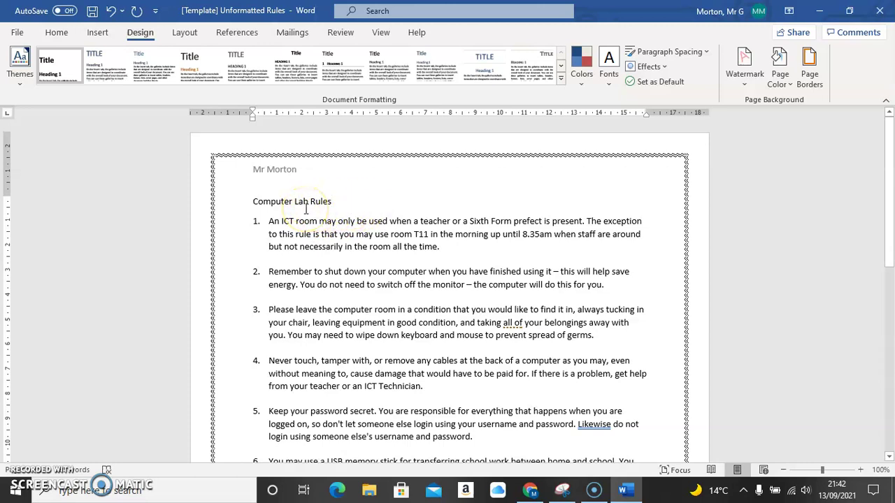
triple_click(303, 202)
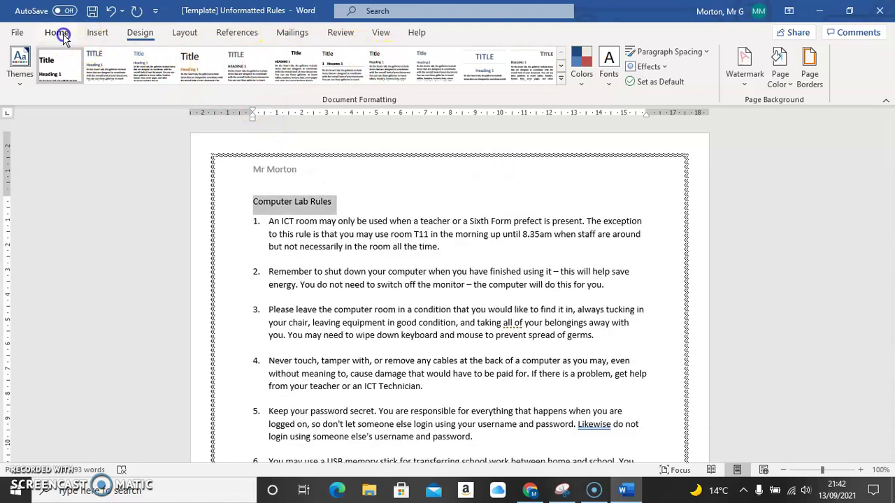
left_click(56, 32)
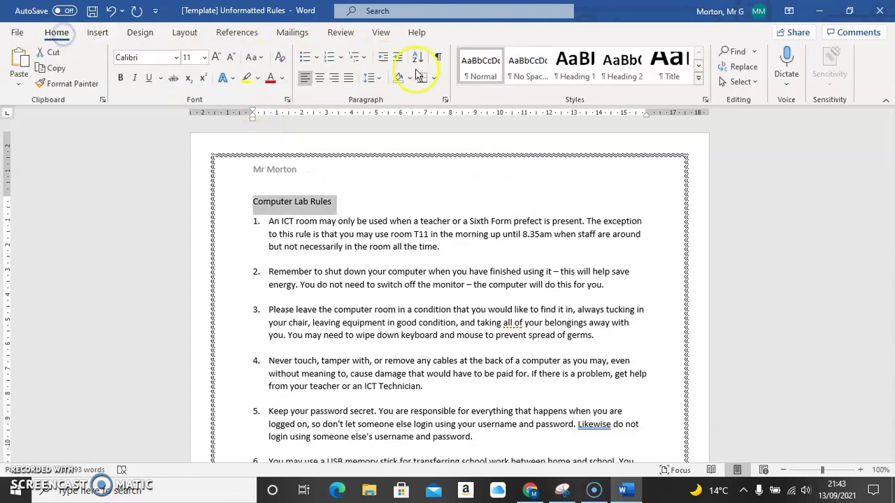
left_click(668, 70)
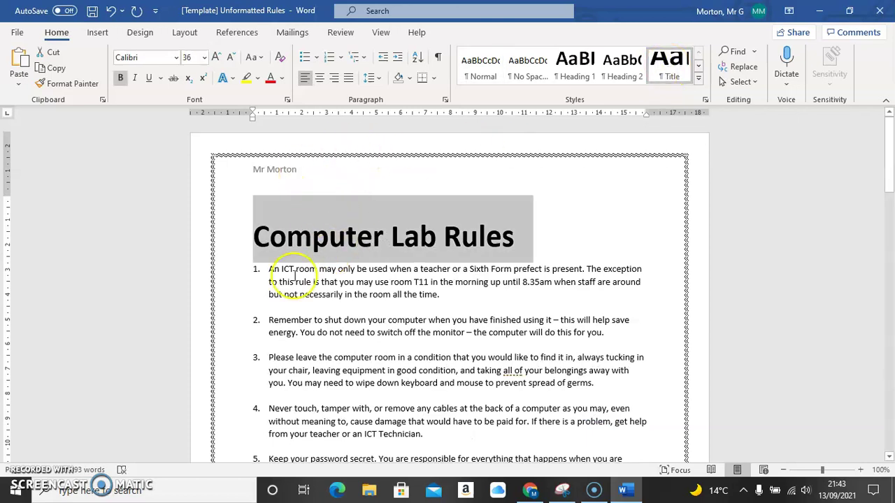
Set the title's spacing before to 0 pt and centre the title on the page.
left_click(444, 101)
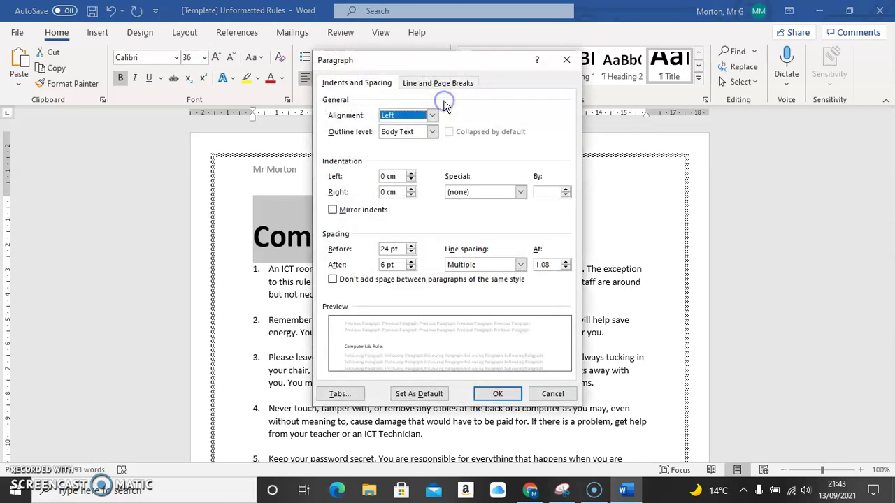
triple_click(411, 252)
left_click(411, 253)
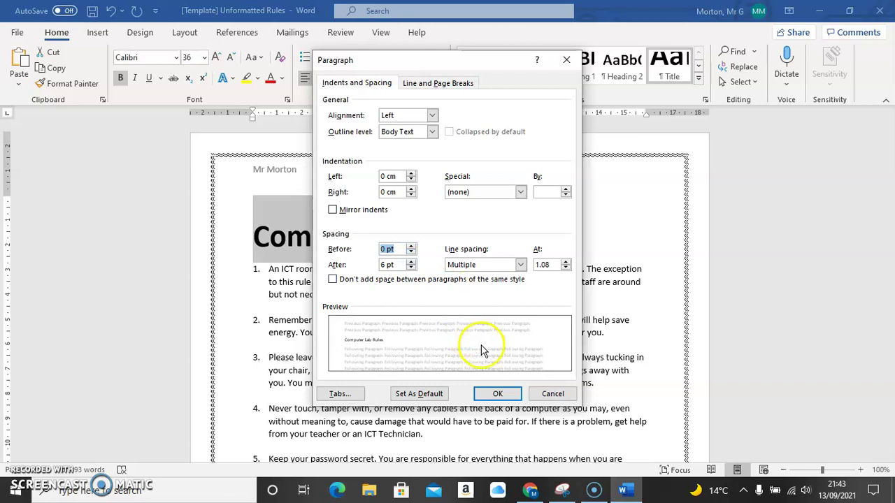
left_click(497, 394)
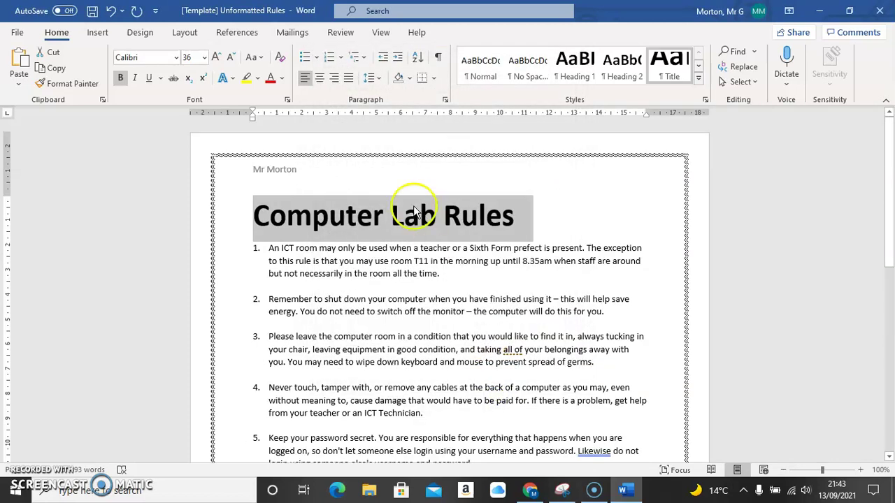
left_click(320, 79)
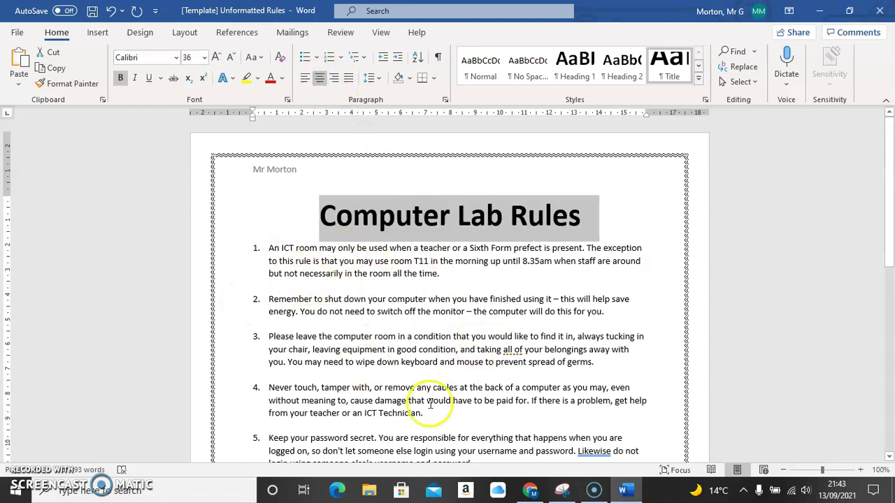
scroll(488, 324, "down", 6)
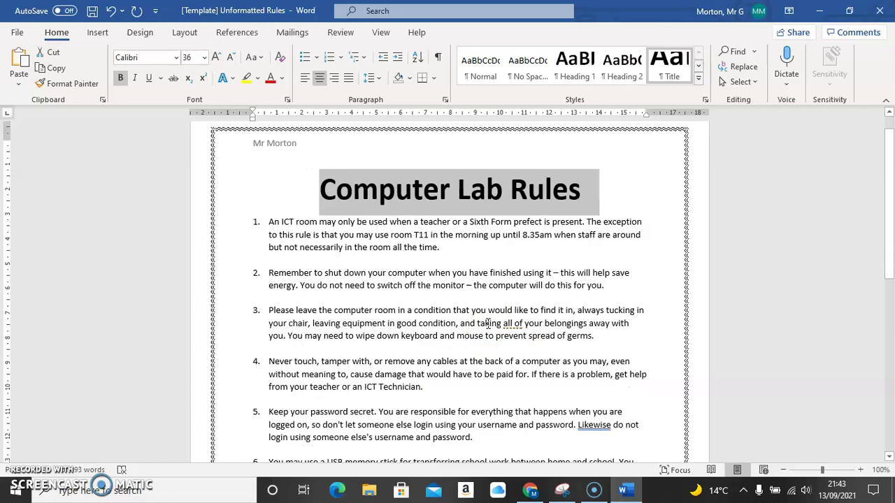
scroll(488, 323, "up", 6)
scroll(488, 324, "up", 1)
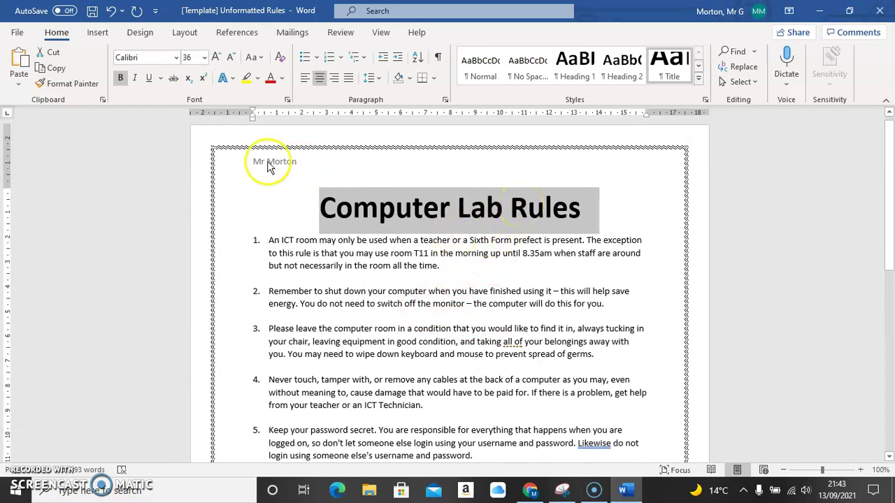
Add a 3-D paragraph border around the title using the 3 pt diagonal-striped line style.
left_click(138, 33)
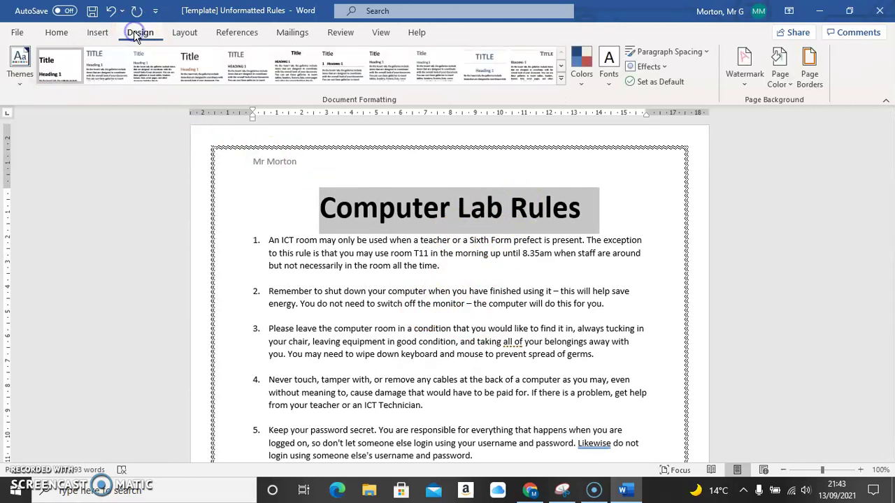
left_click(387, 190)
left_click(56, 35)
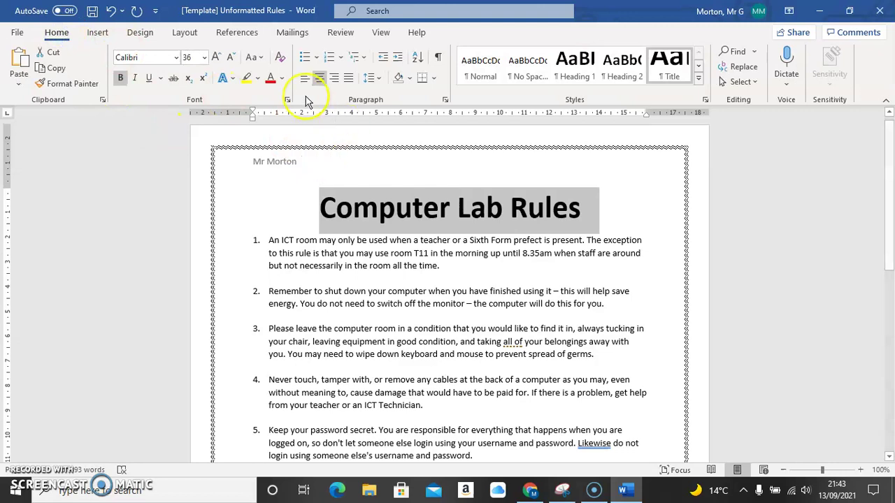
left_click(434, 82)
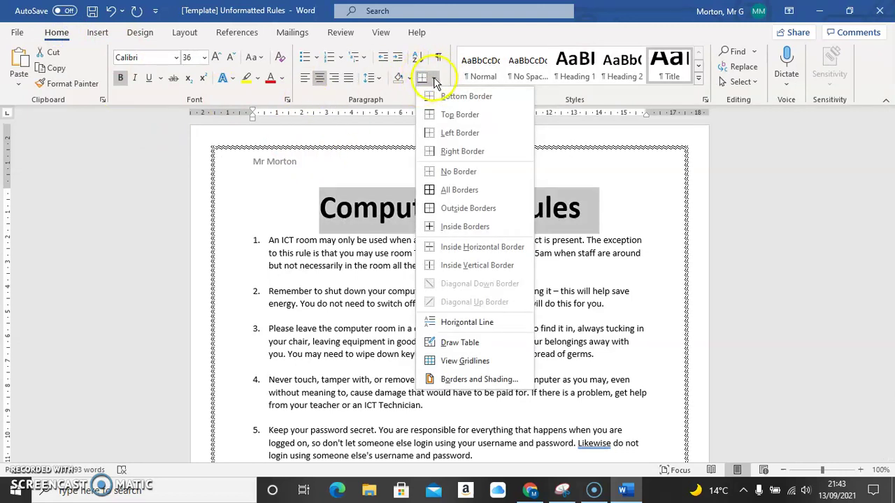
left_click(470, 383)
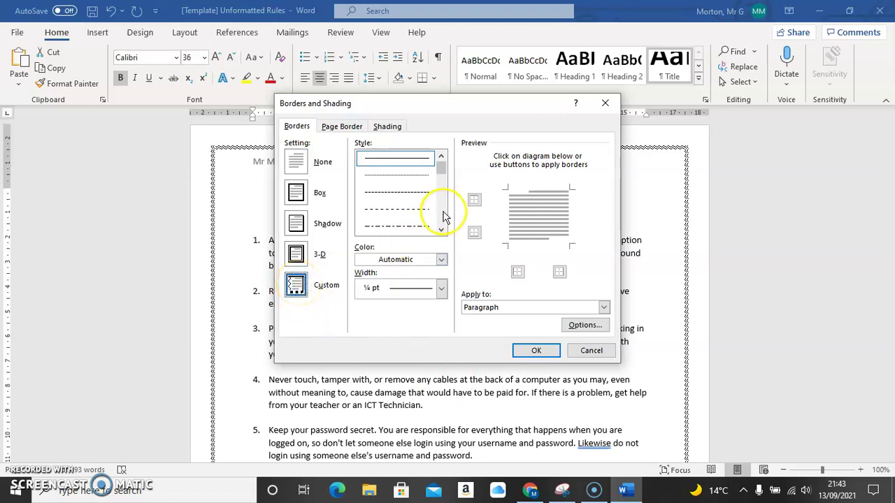
scroll(442, 213, "down", 2)
mouse_move(439, 191)
left_mouse_down()
mouse_move(438, 229)
mouse_move(438, 213)
left_mouse_up()
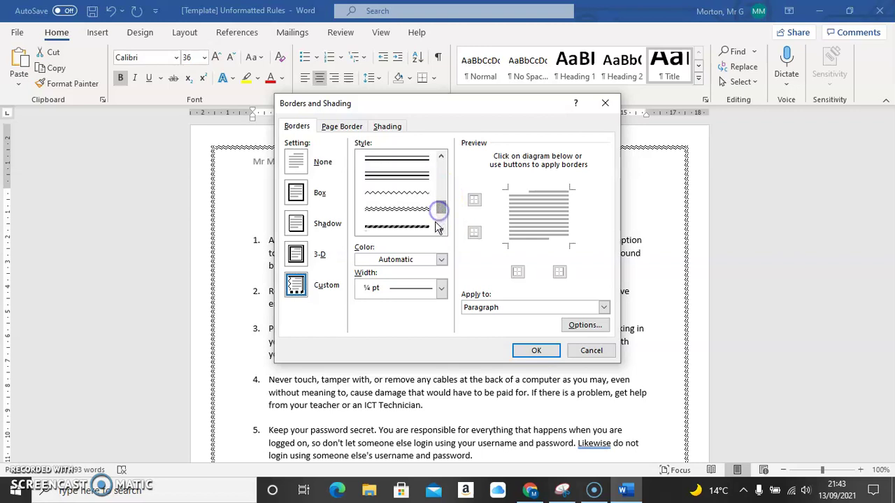
left_click(297, 253)
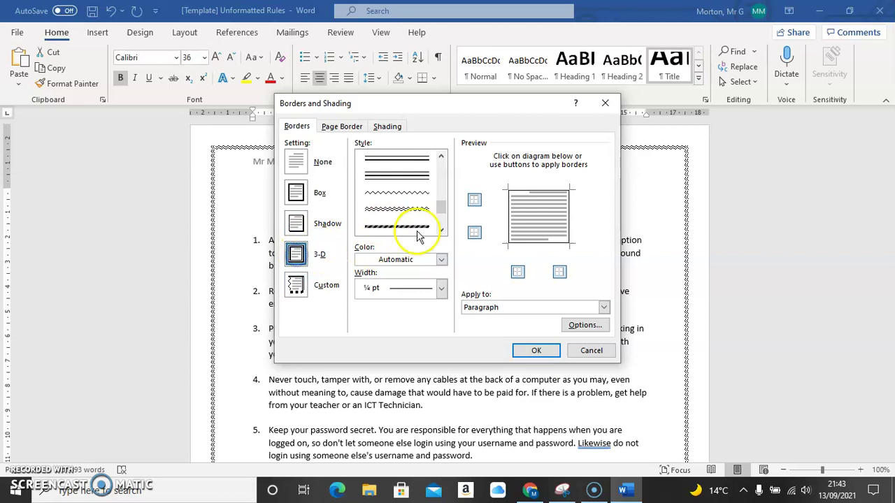
left_click_drag(441, 215, 441, 232)
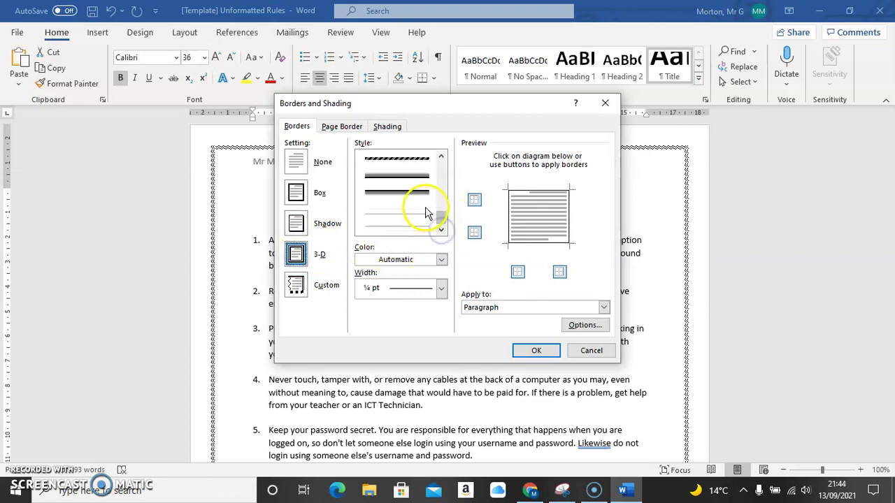
left_click(406, 160)
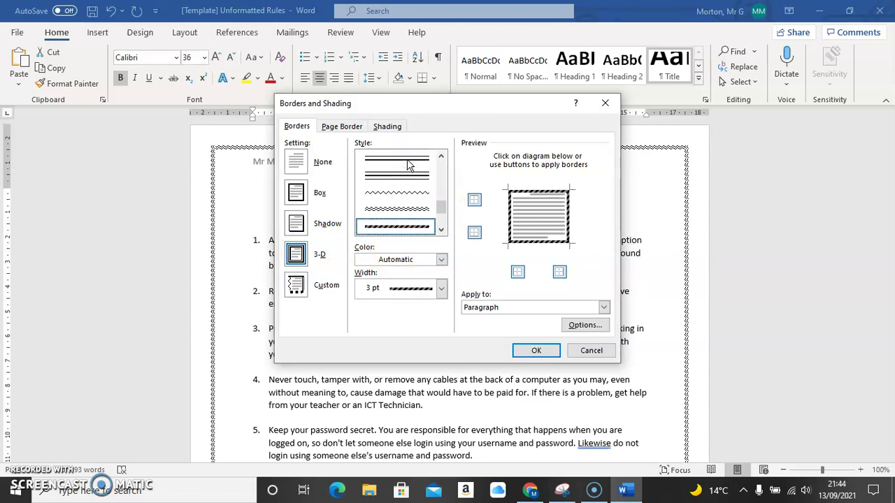
left_click(603, 308)
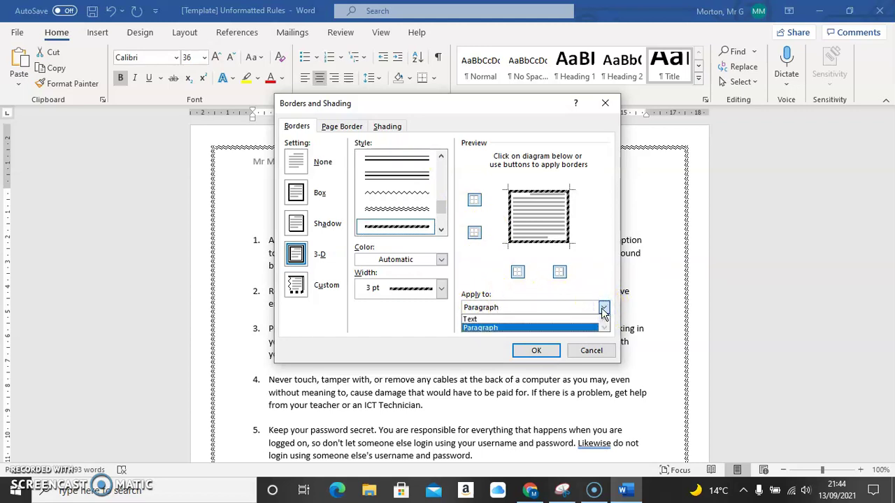
left_click(521, 327)
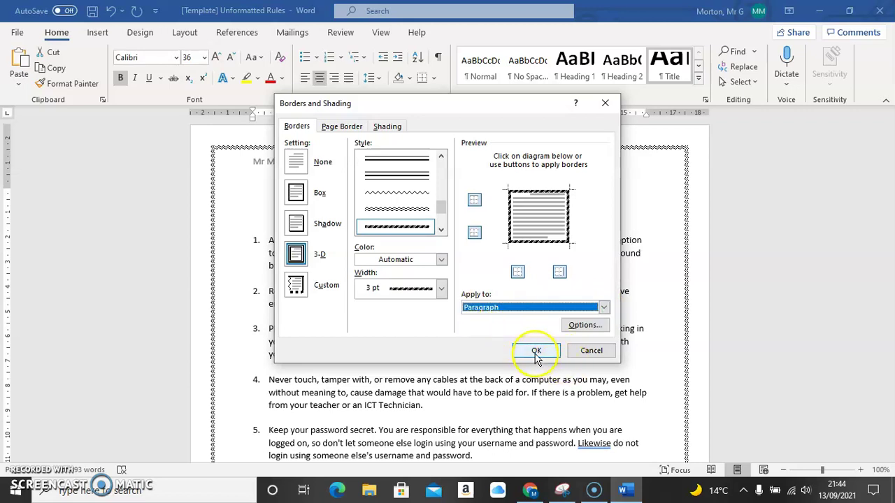
left_click(536, 351)
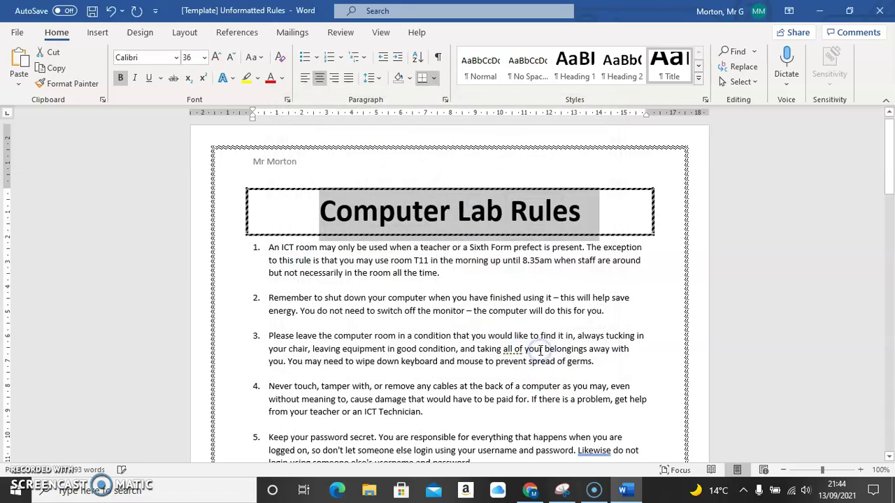
left_click(516, 289)
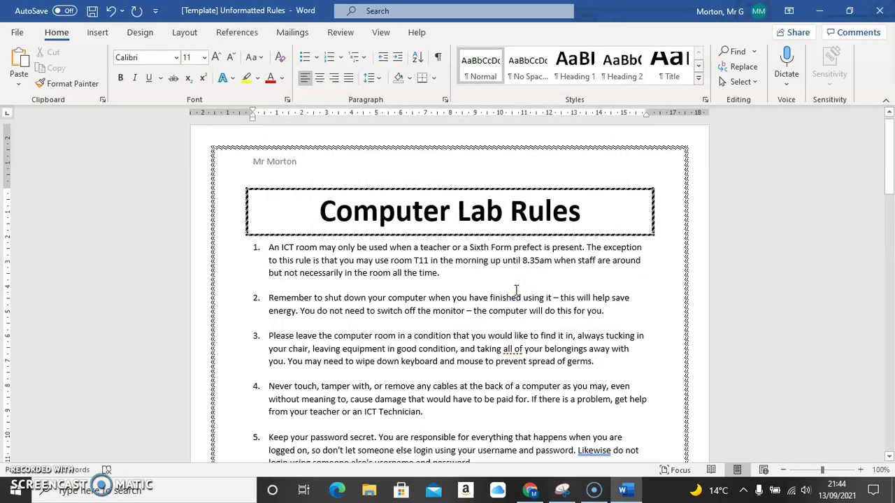
Delete the extra blank line above the "I agree to these rules" sentence so the poster fits on one page.
scroll(516, 289, "down", 10)
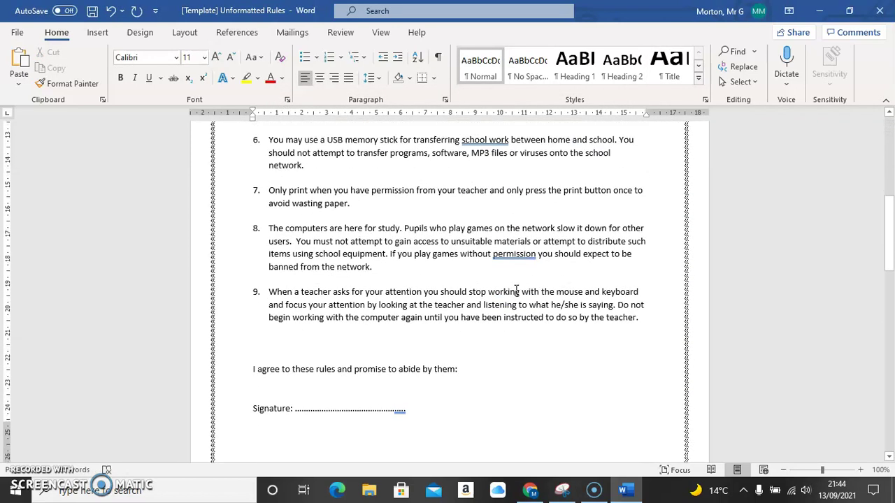
scroll(515, 289, "down", 3)
scroll(516, 289, "up", 2)
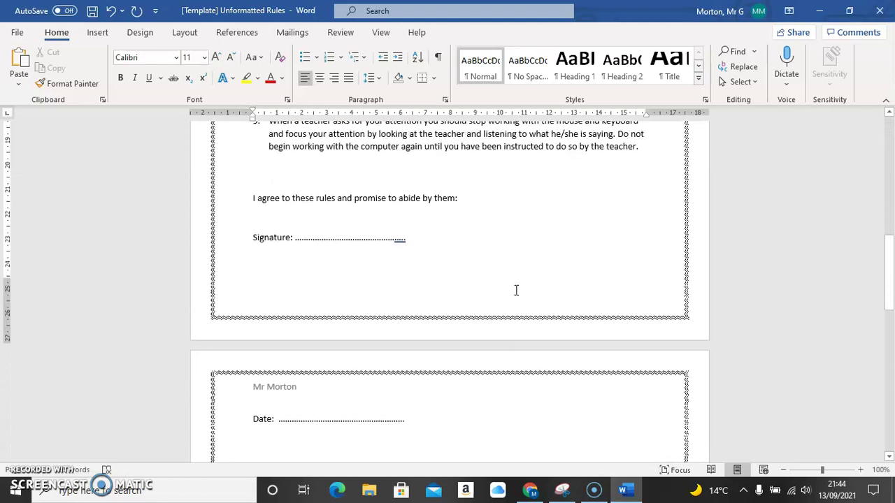
scroll(516, 289, "up", 1)
left_click(461, 219)
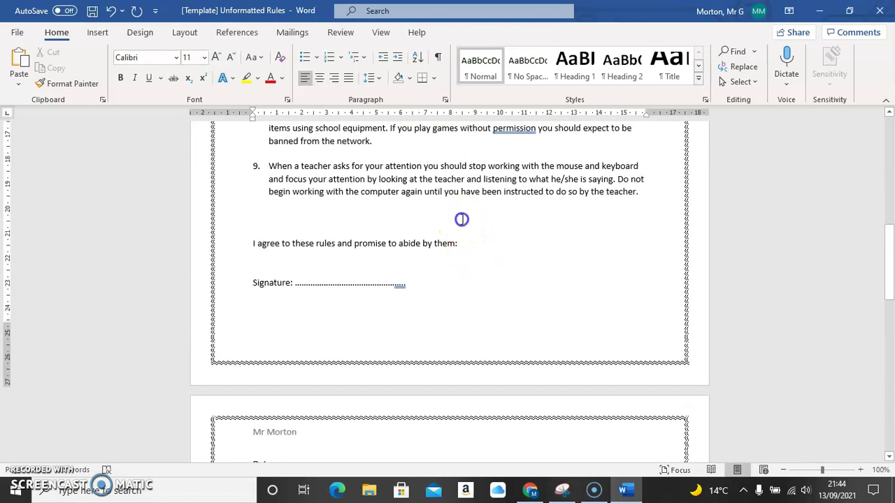
key("Delete")
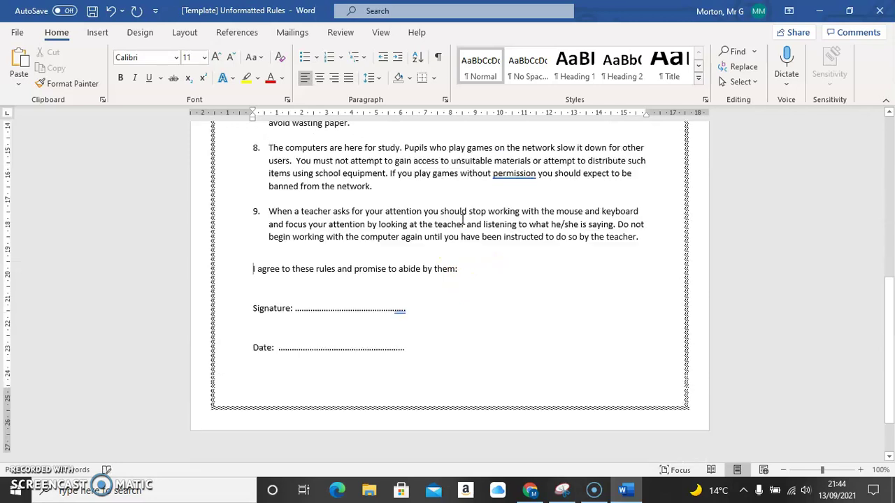
left_click(485, 319)
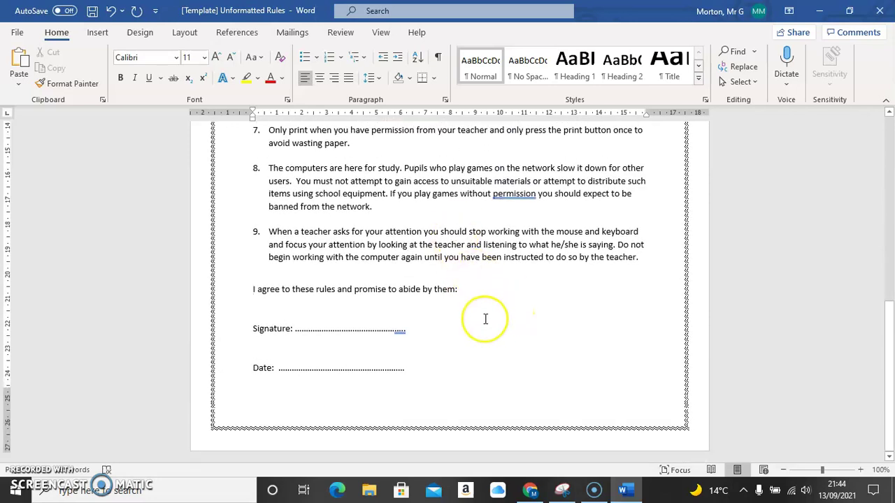
scroll(485, 318, "up", 3)
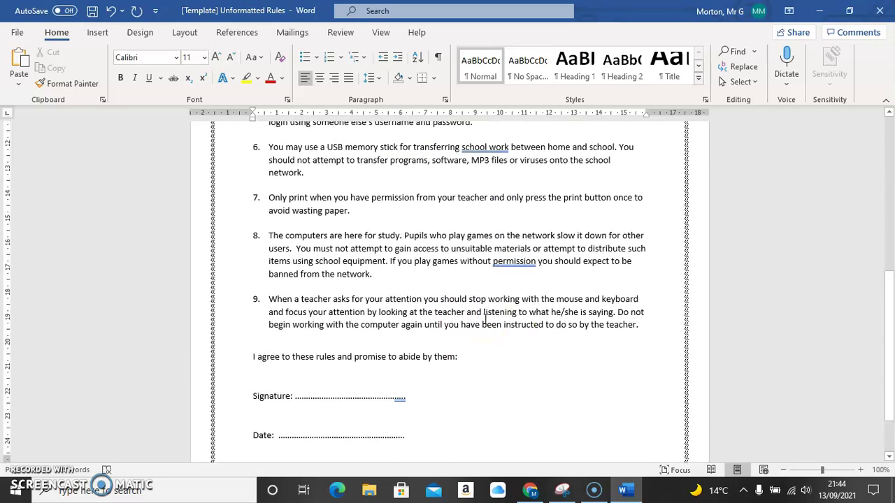
scroll(485, 318, "down", 2)
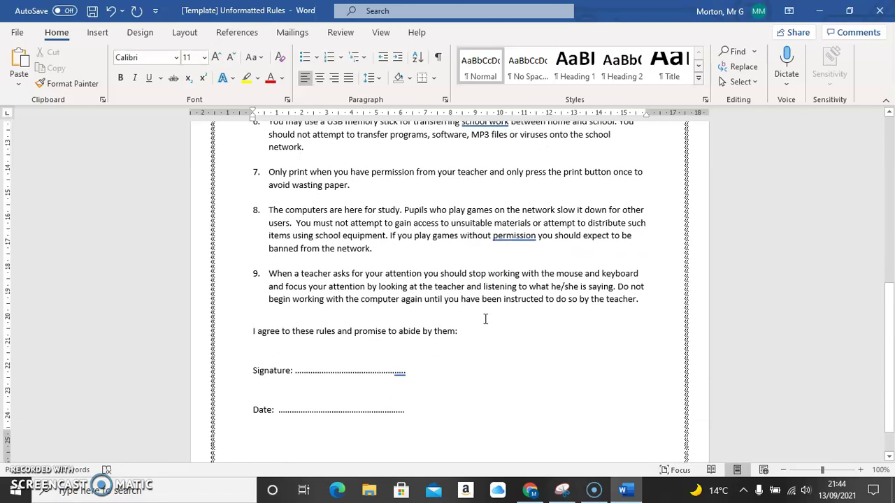
Switch to the Snipping Tool to review the remaining poster criteria, and return to the Word document.
key("alt+Tab")
left_click(353, 230)
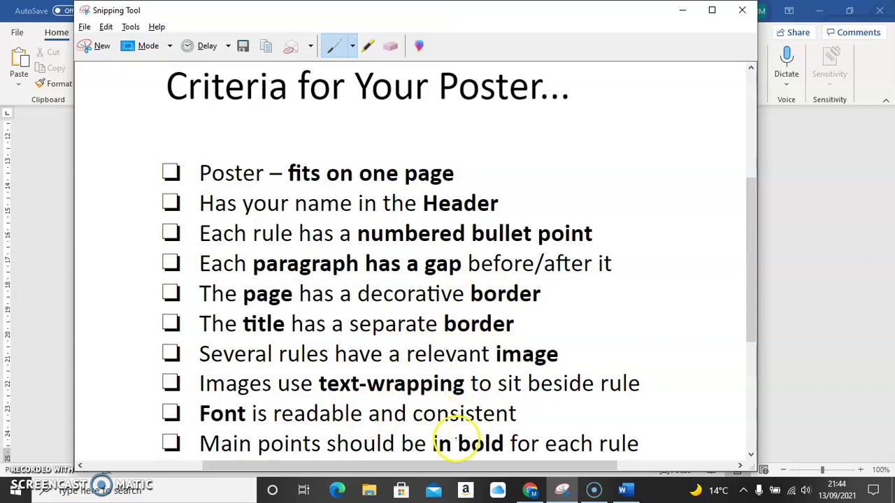
key("alt+Tab")
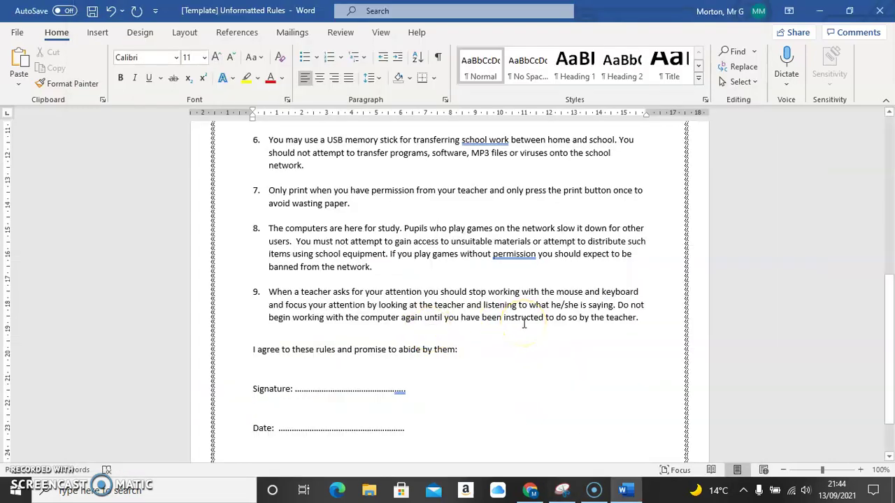
Place the cursor at the end of rule 2 and search the online pictures for "shutdown".
scroll(524, 324, "up", 6)
scroll(524, 323, "up", 1)
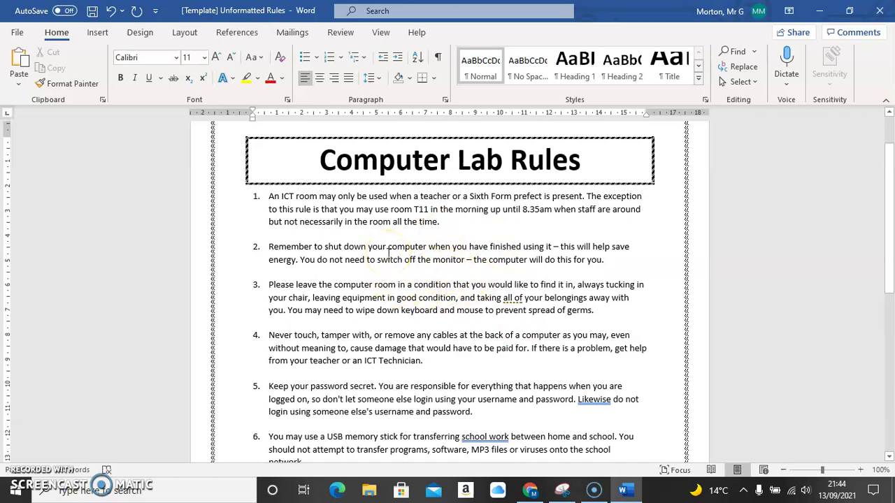
left_click(607, 260)
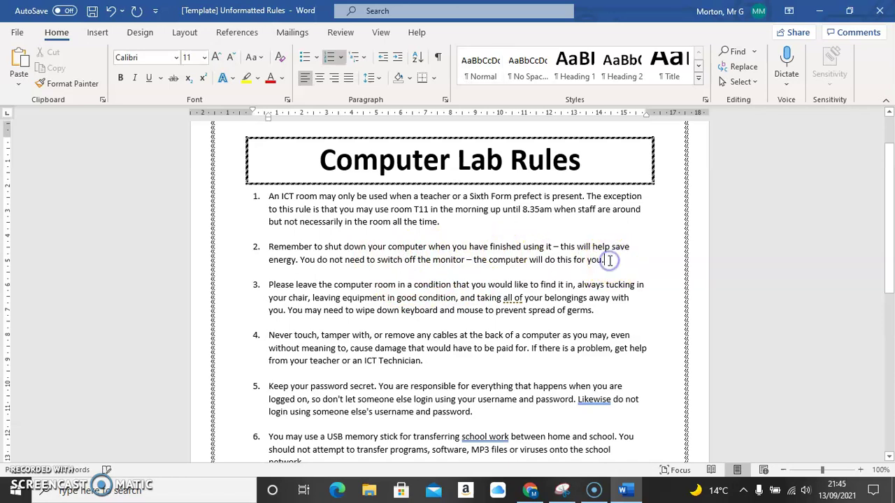
left_click(98, 34)
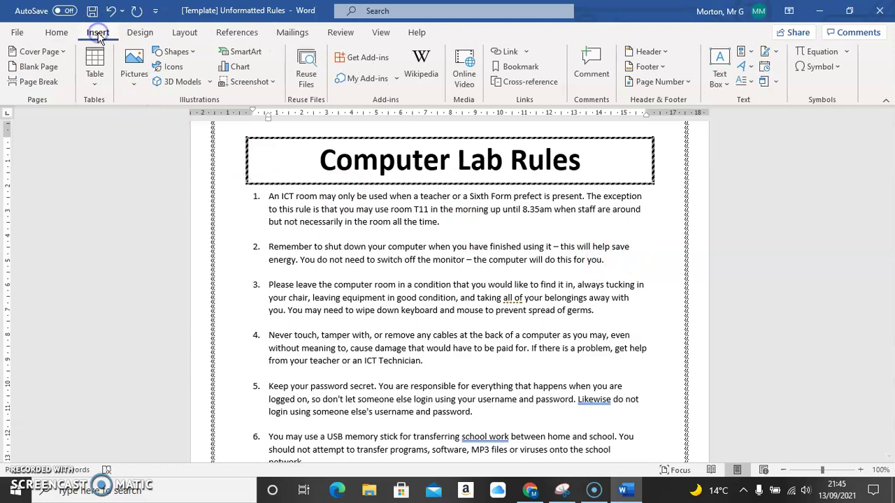
left_click(134, 80)
left_click(177, 160)
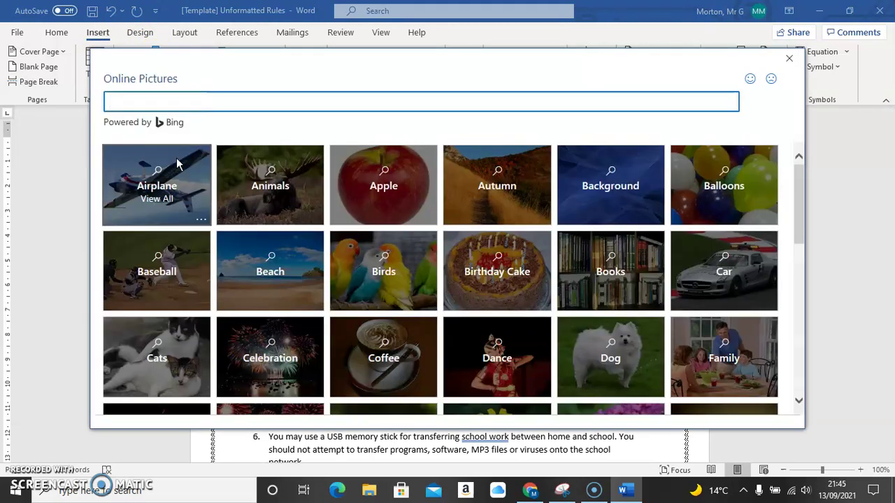
left_click(164, 99)
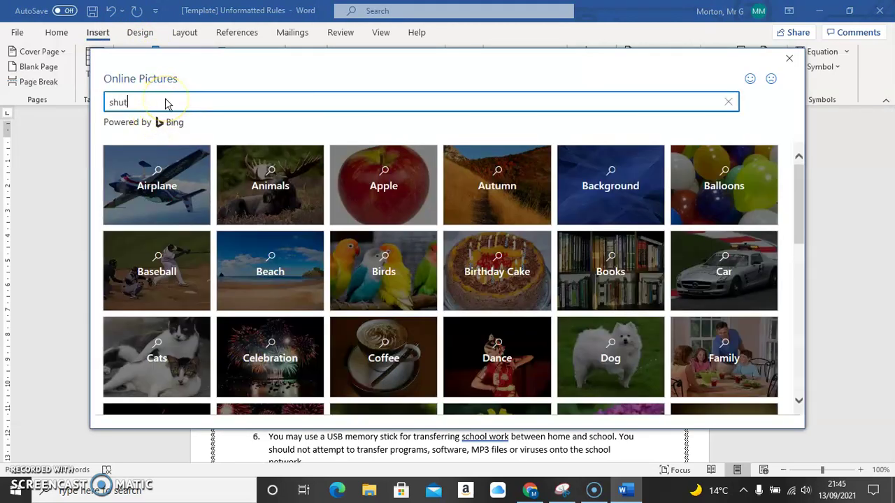
type("shutdown")
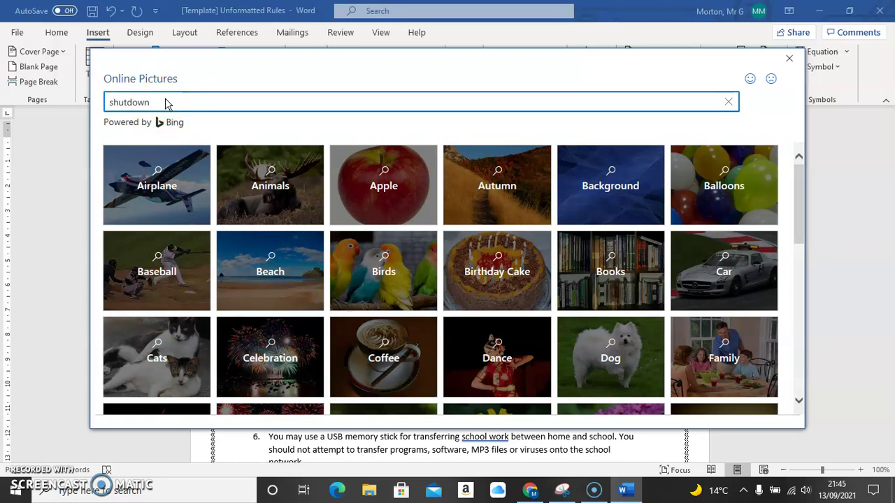
key("Return")
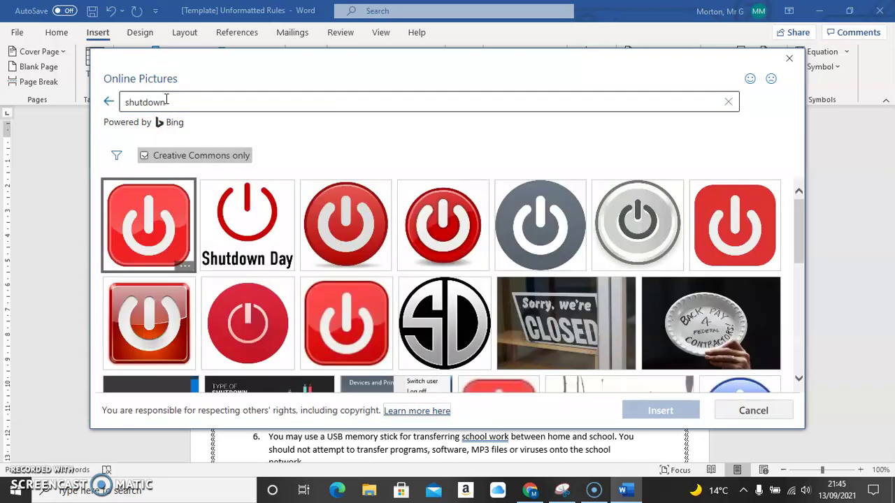
Check the image dimensions of the first, third and fourth pictures in the shutdown search results.
left_click(350, 167)
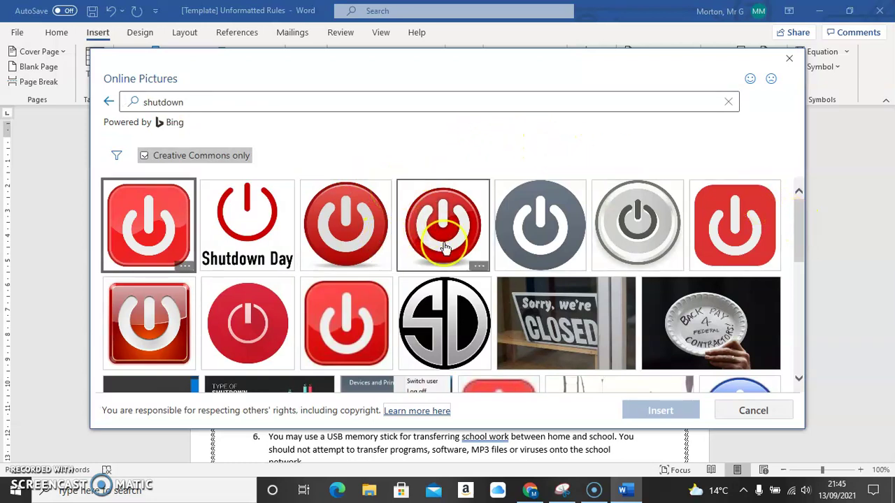
mouse_move(800, 216)
left_mouse_down()
mouse_move(797, 359)
mouse_move(807, 204)
left_mouse_up()
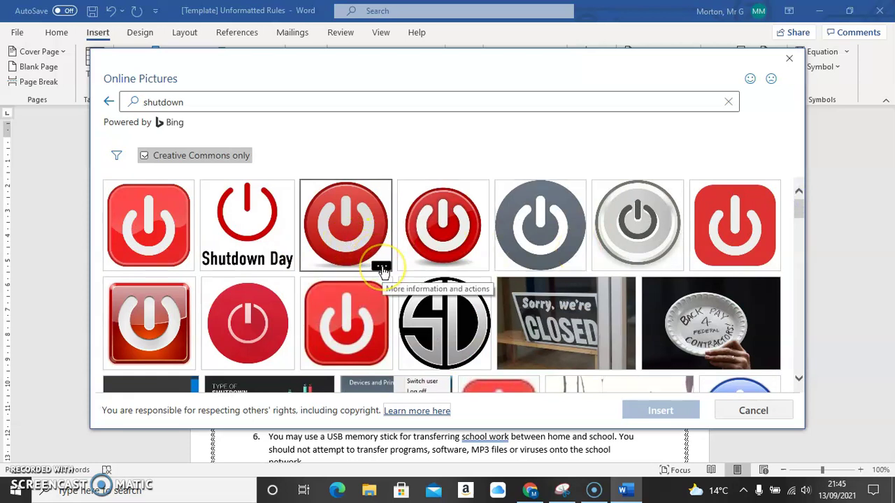
left_click(381, 269)
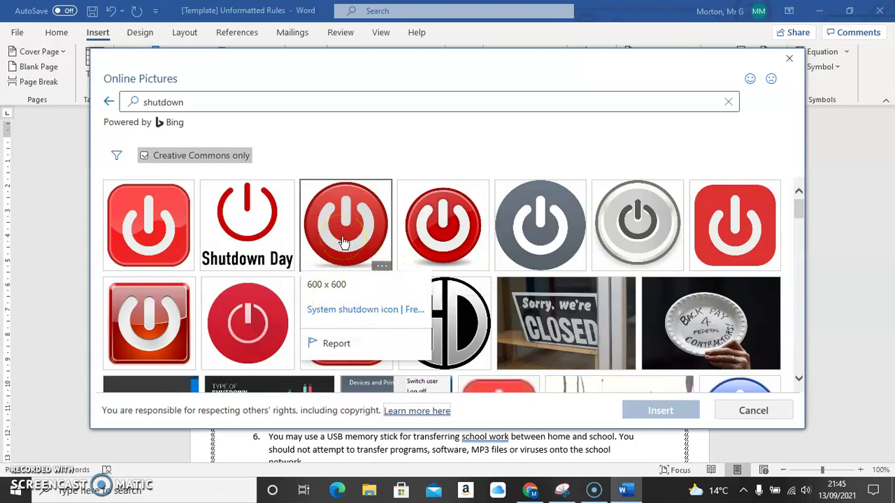
left_click(184, 269)
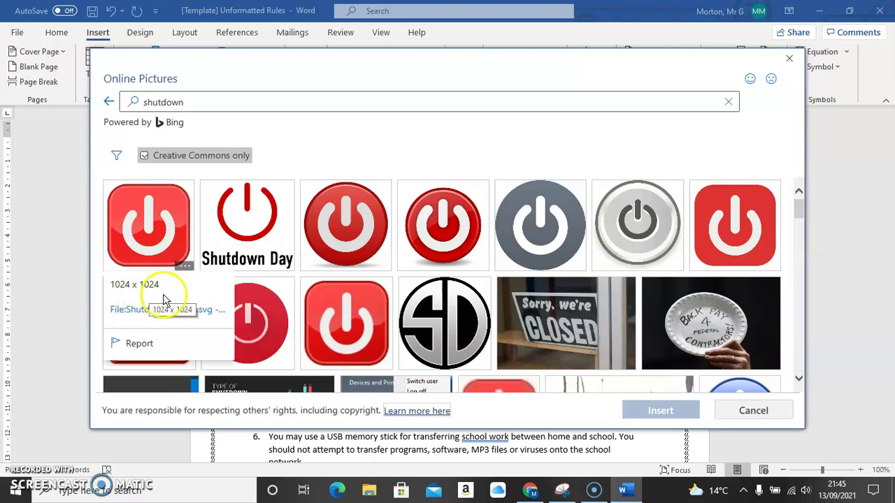
left_click(479, 266)
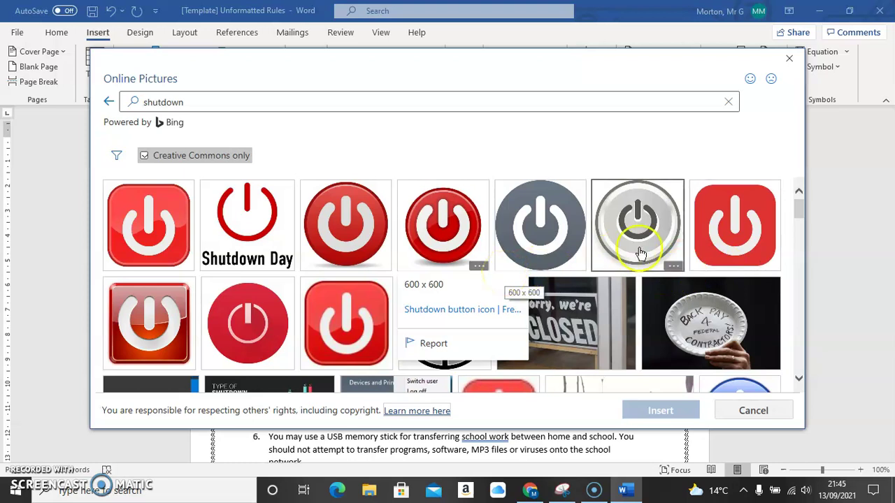
Insert the fourth picture from the shutdown search results, the round red power button, after rule 2.
left_click(450, 237)
left_click(668, 411)
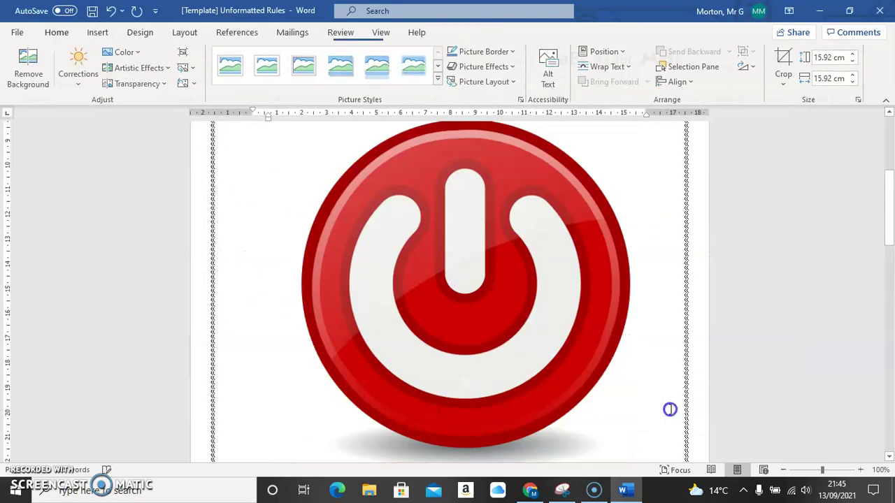
left_click(671, 409)
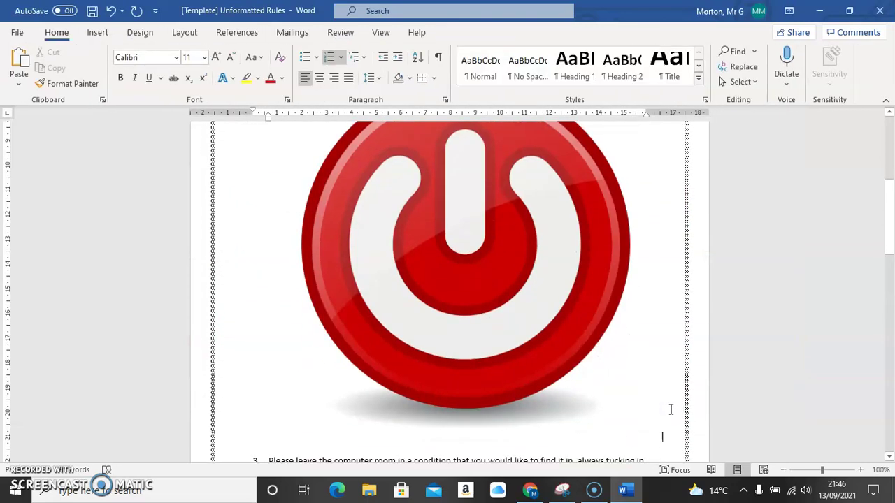
Shrink the power button picture proportionally to about 2.62 cm by 2.62 cm.
left_click(562, 338)
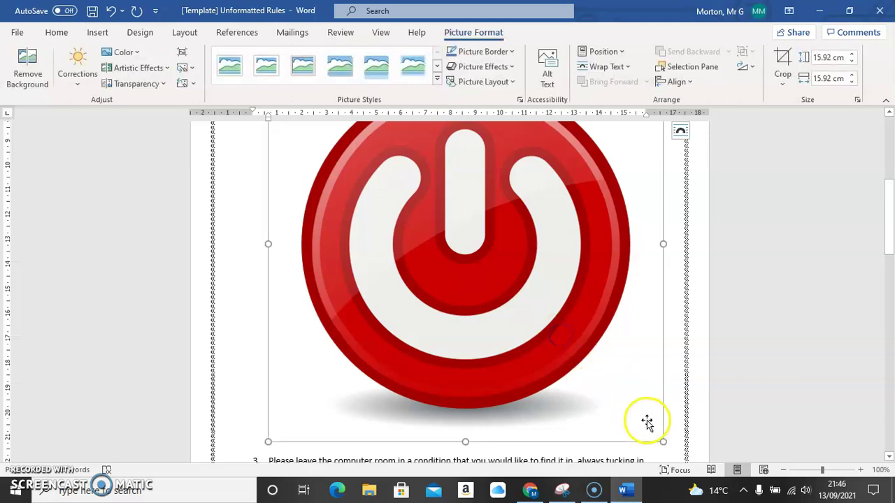
left_click_drag(663, 442, 352, 150)
scroll(443, 179, "up", 4)
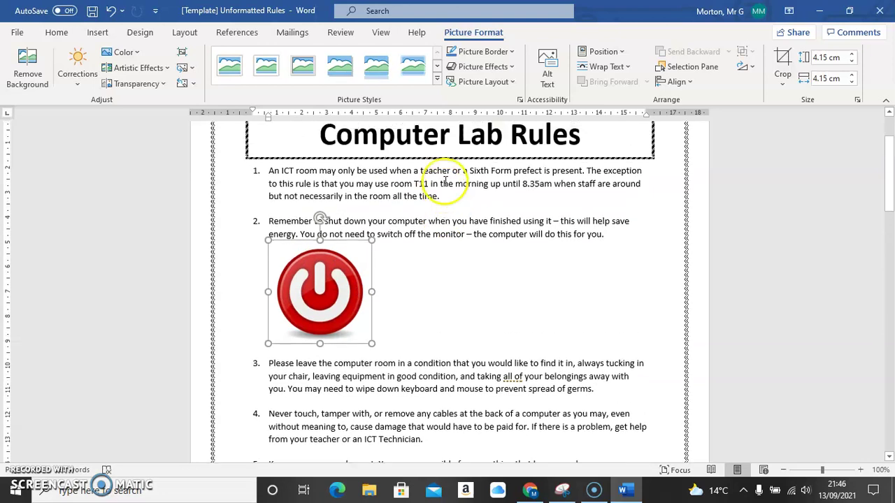
left_click_drag(371, 373, 335, 327)
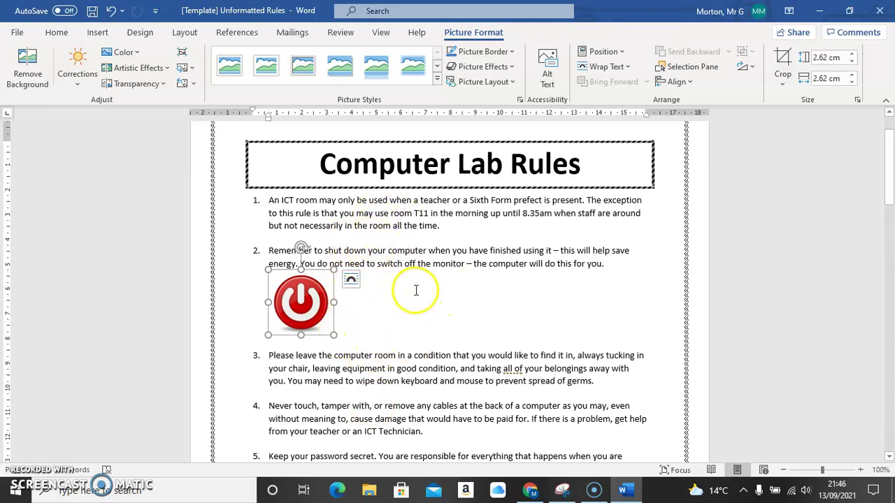
Apply Square text wrapping to the power button picture and move it to the right-hand end of rule 2.
left_click(350, 281)
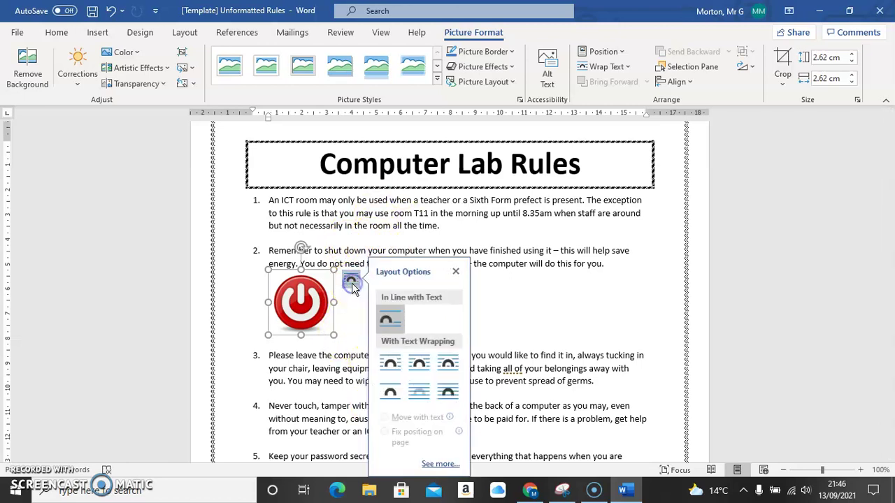
left_click(448, 394)
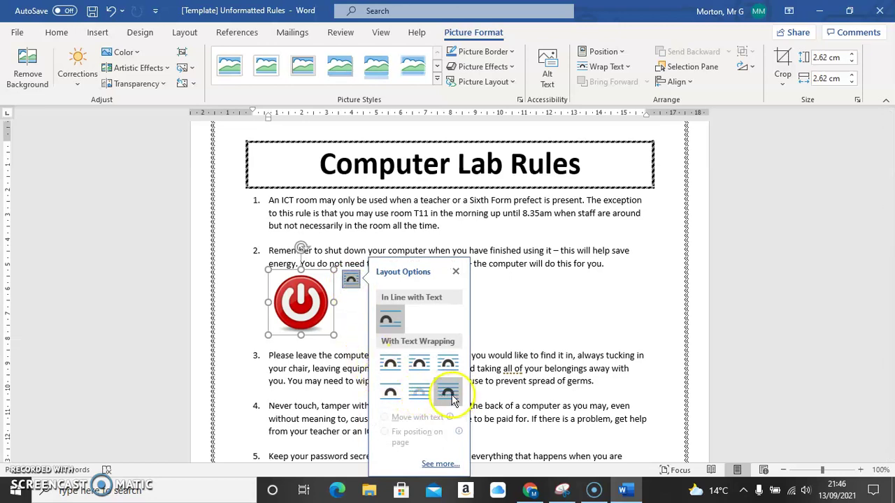
left_click(390, 363)
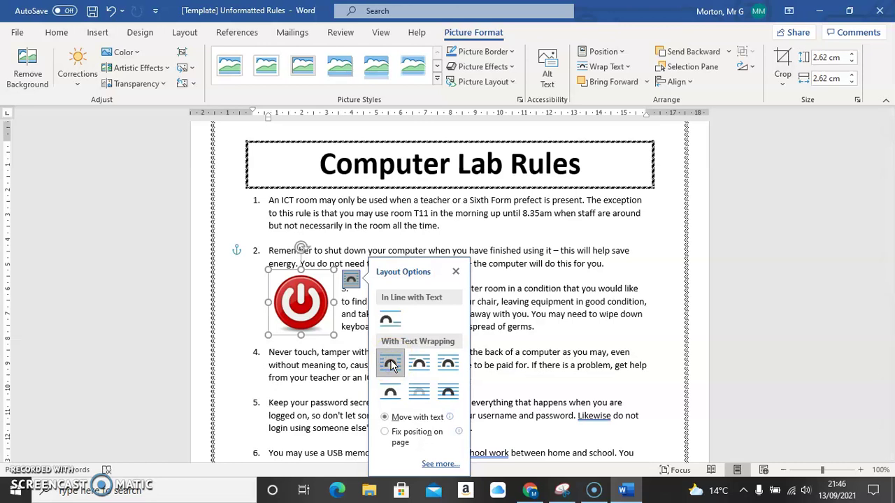
left_click(540, 315)
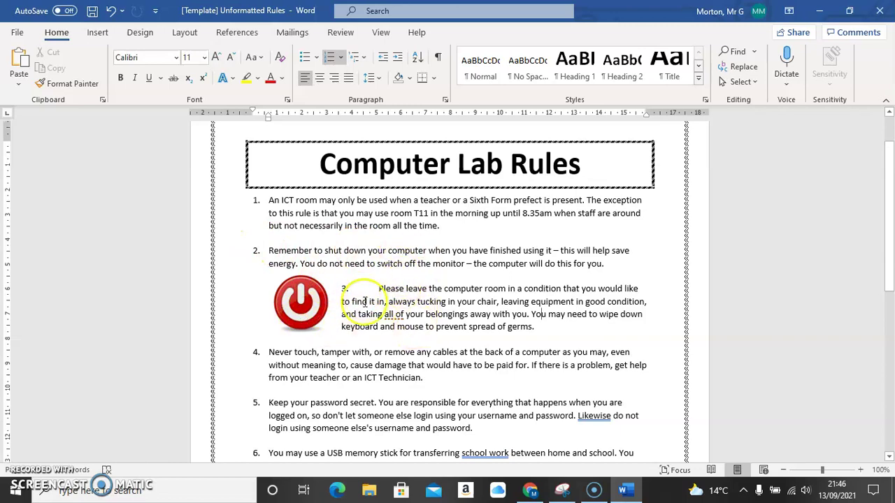
left_click_drag(298, 306, 622, 261)
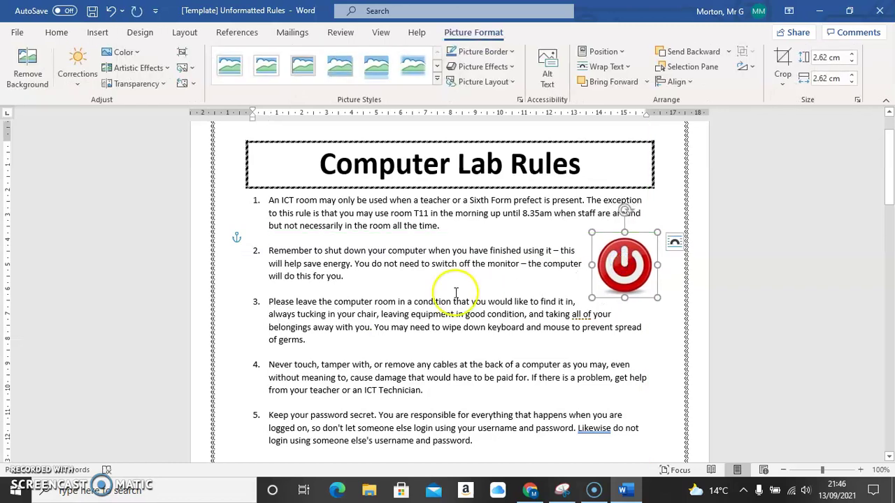
Apply Square text wrapping to the police badge picture and place it at the right margin beside the agreement and signature lines.
scroll(455, 292, "down", 2)
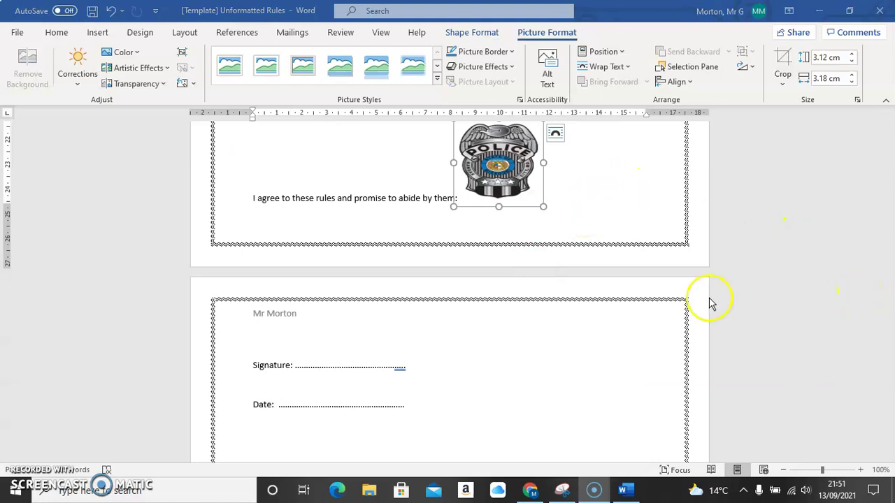
scroll(688, 301, "up", 3)
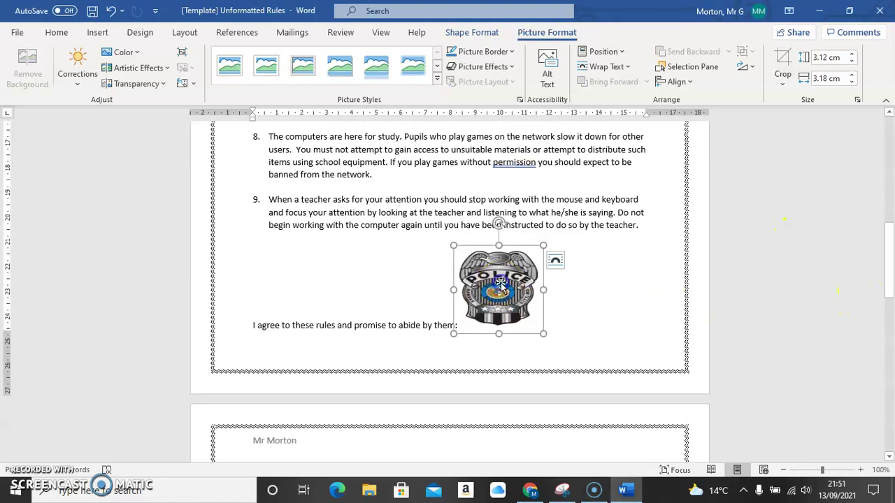
left_click(579, 279)
left_click(514, 259)
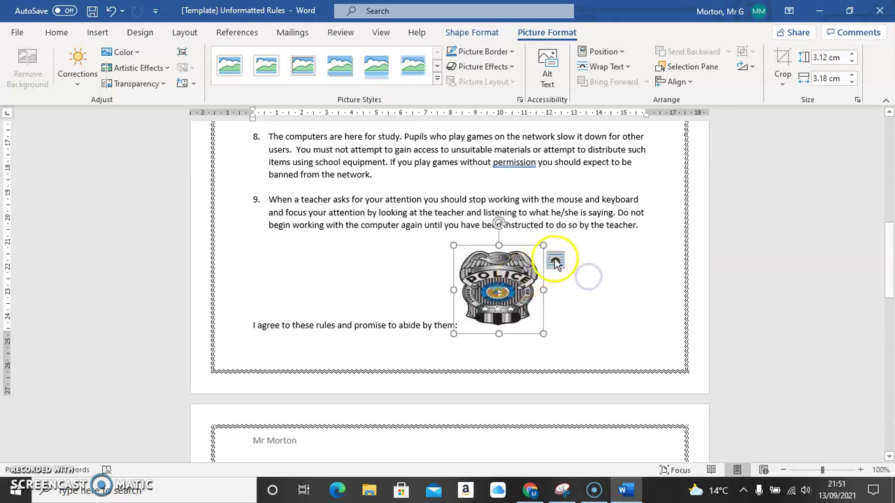
left_click(554, 260)
left_click(594, 353)
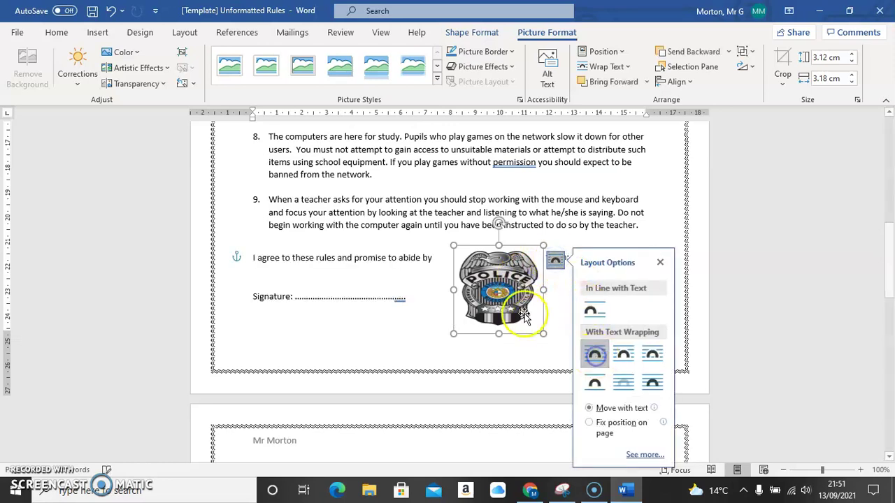
left_click_drag(497, 292, 605, 288)
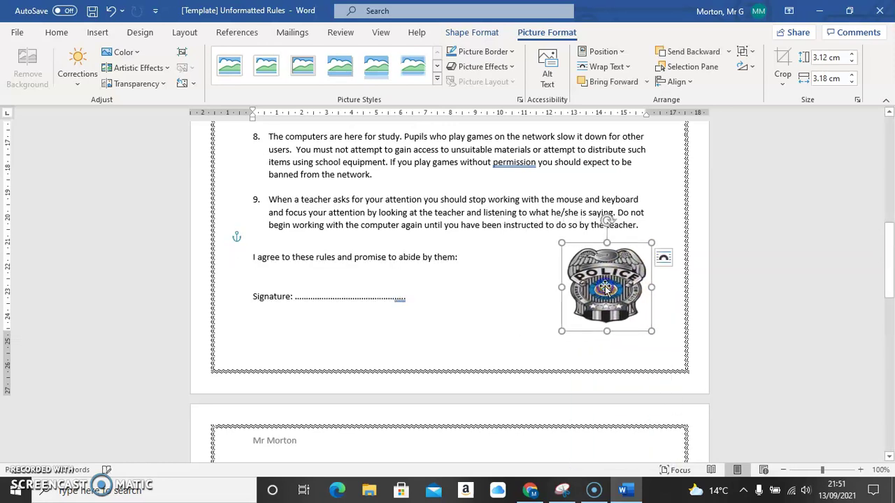
Delete the blank line between the "I agree to these rules" sentence and the Signature line.
left_click(339, 279)
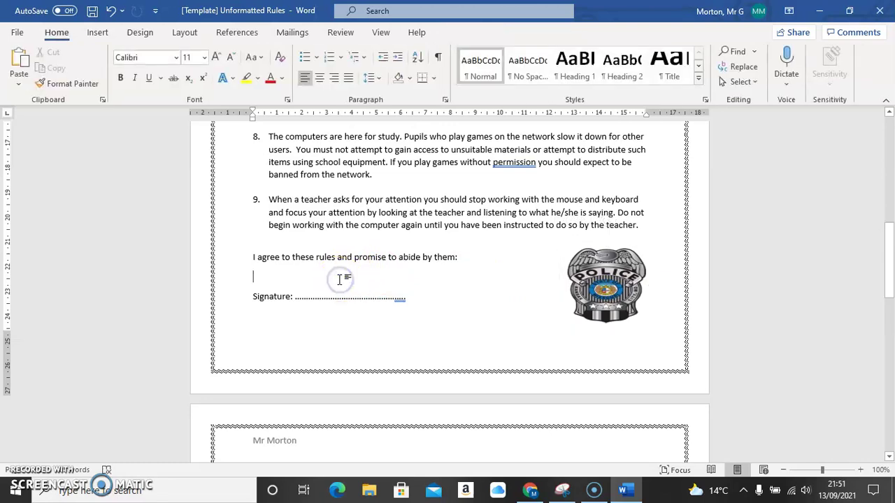
key("Delete")
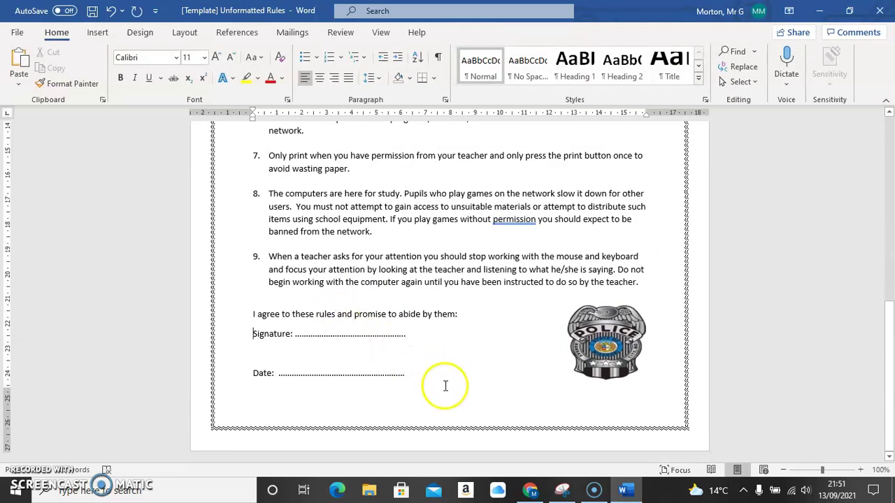